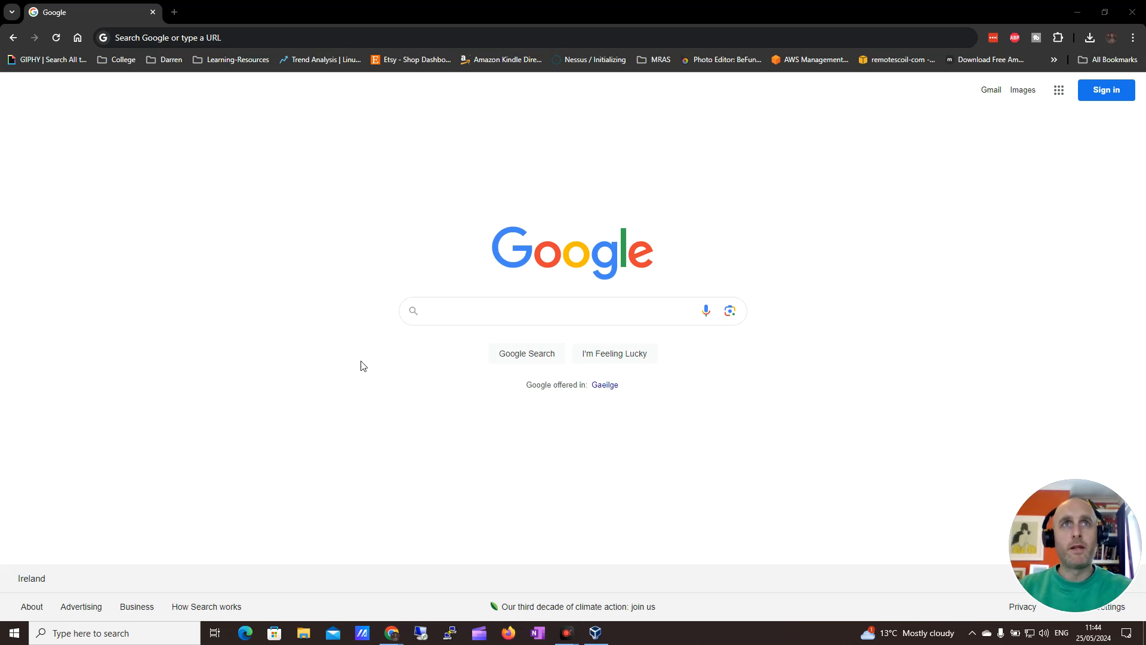
# Step: Search the web for debian 12 and open the Downloading Debian page on debian.org
pyautogui.click(299, 31)
pyautogui.write('deb')
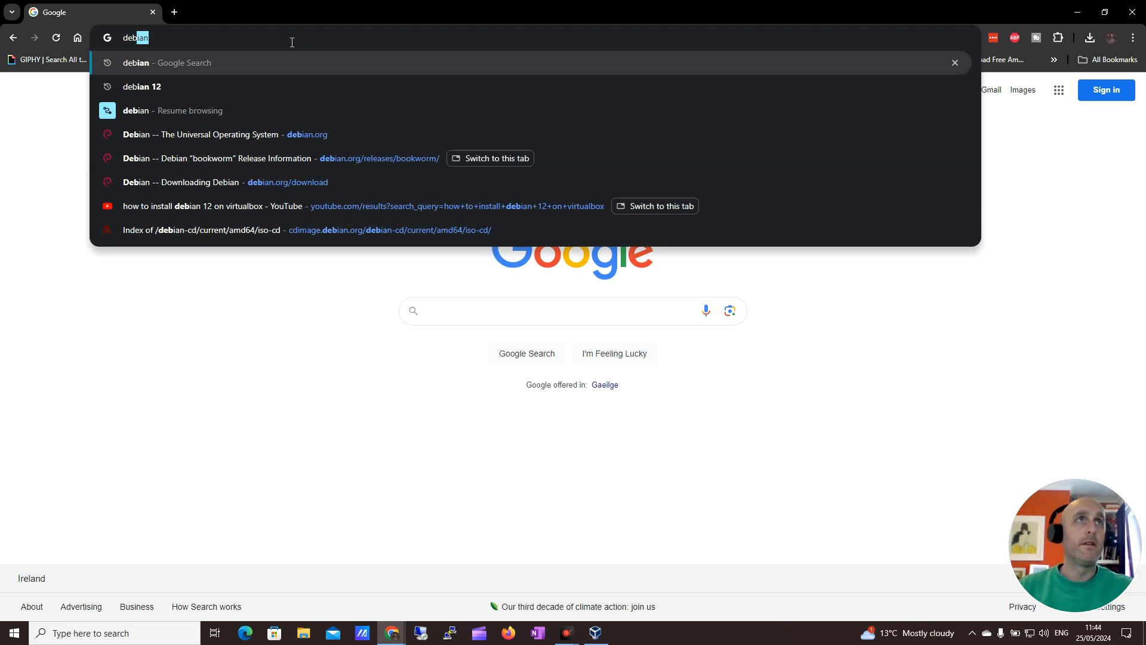
pyautogui.click(174, 84)
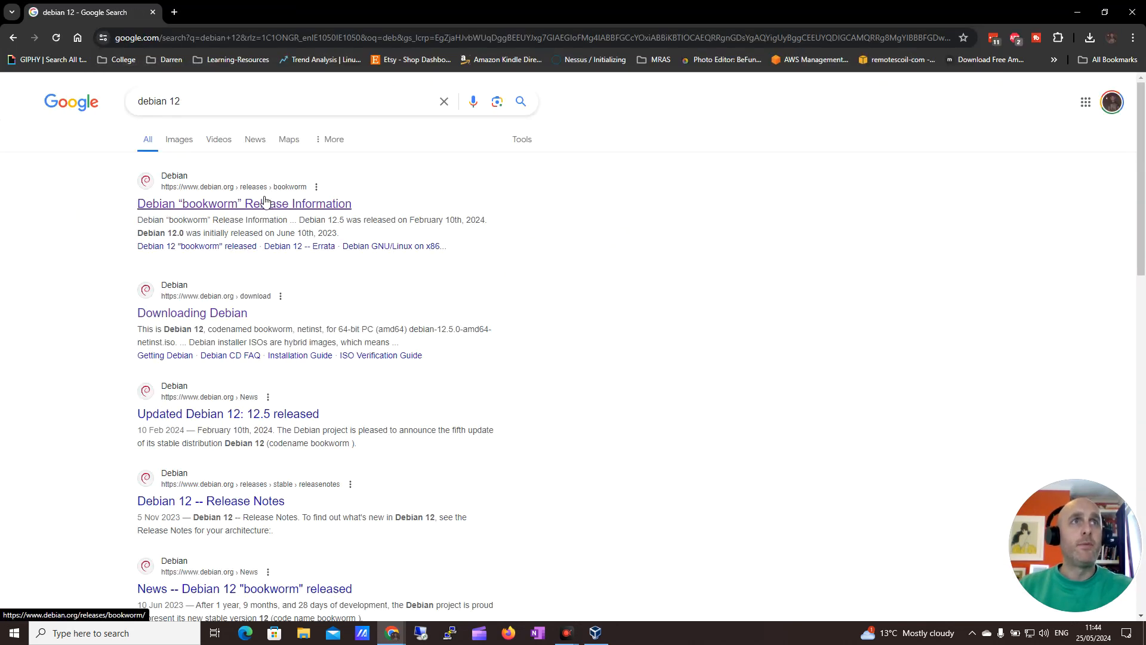
pyautogui.click(215, 313)
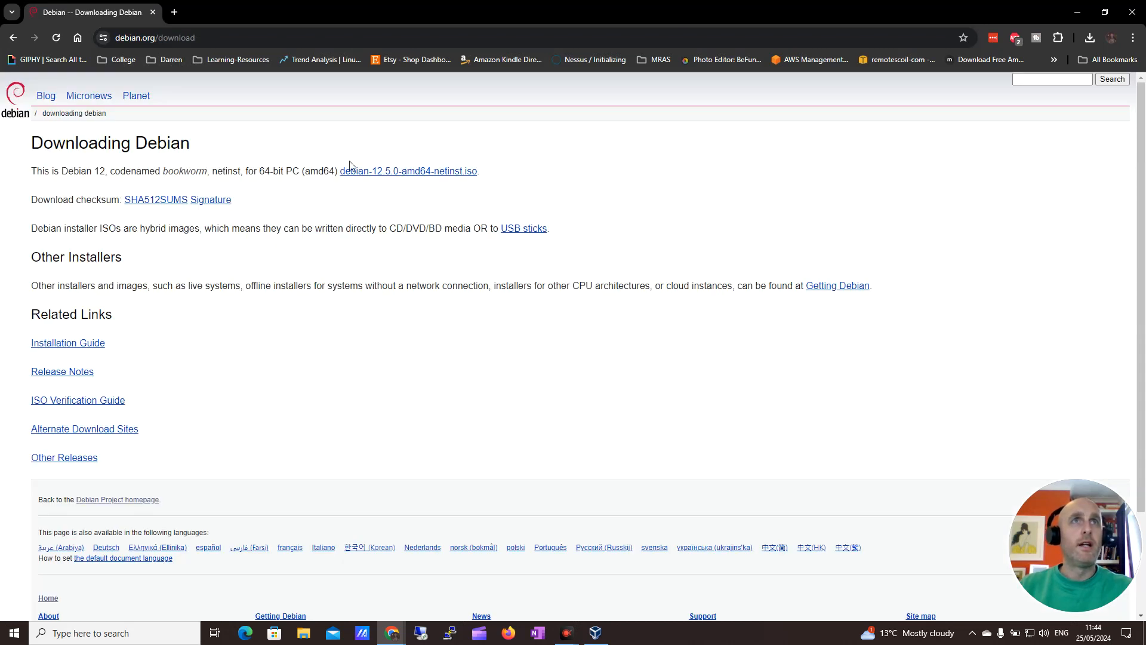
# Step: Start downloading debian-12.5.0-amd64-netinst.iso for 64-bit PC, and cancel that duplicate download
pyautogui.moveTo(246, 173); pyautogui.dragTo(265, 173)
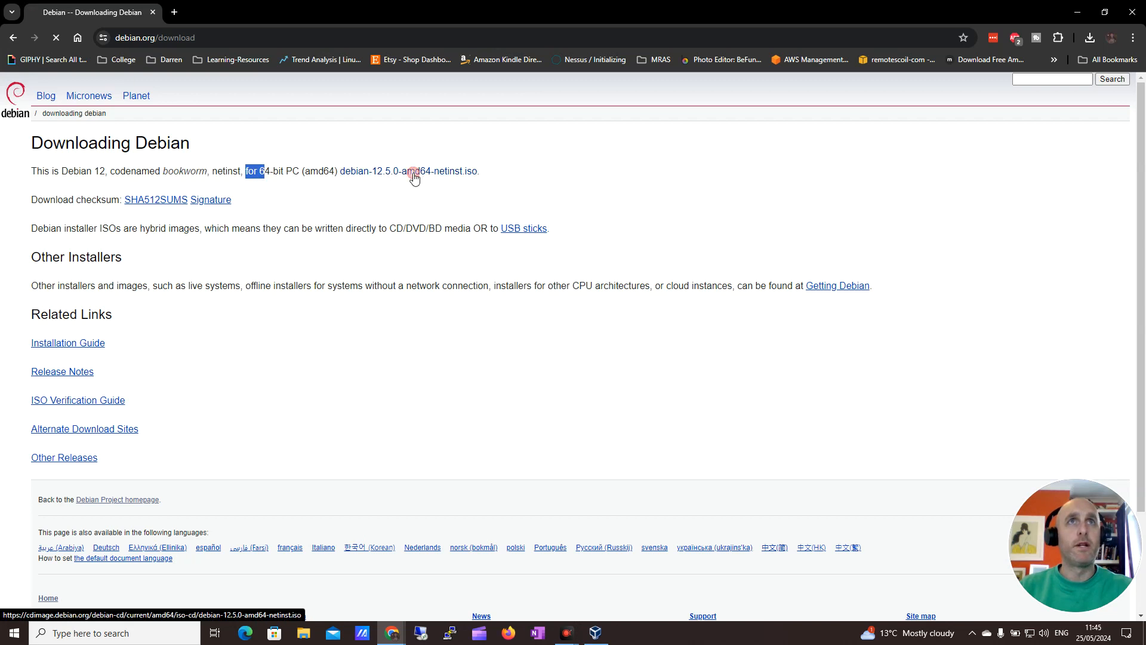
pyautogui.click(415, 173)
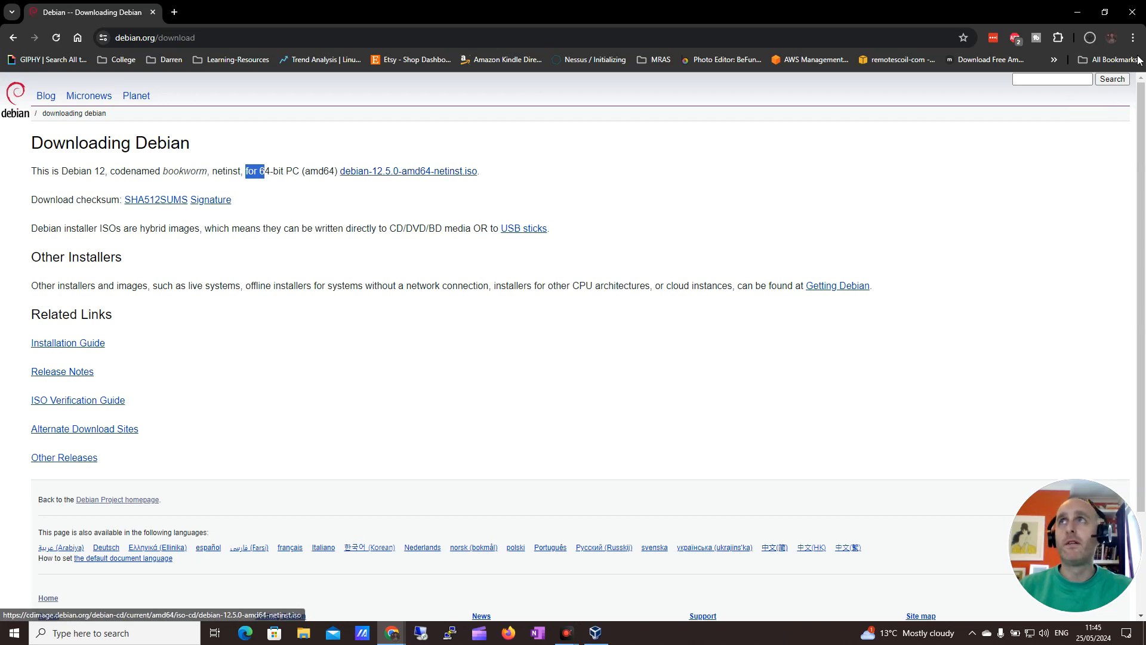
pyautogui.click(1089, 38)
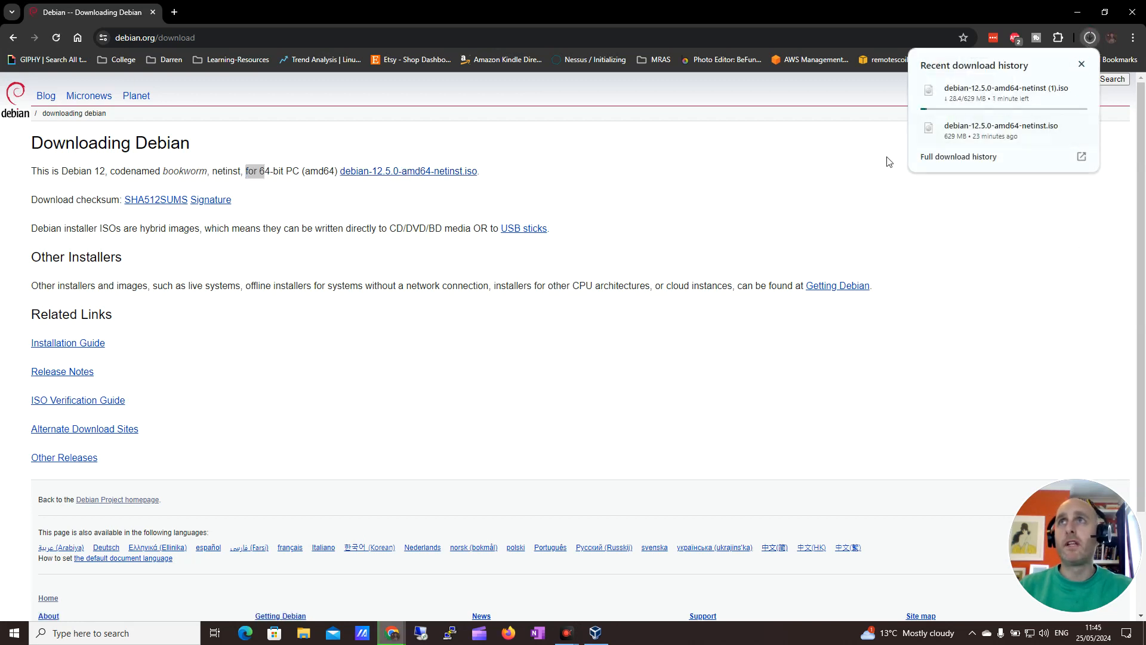
pyautogui.moveTo(1080, 93)
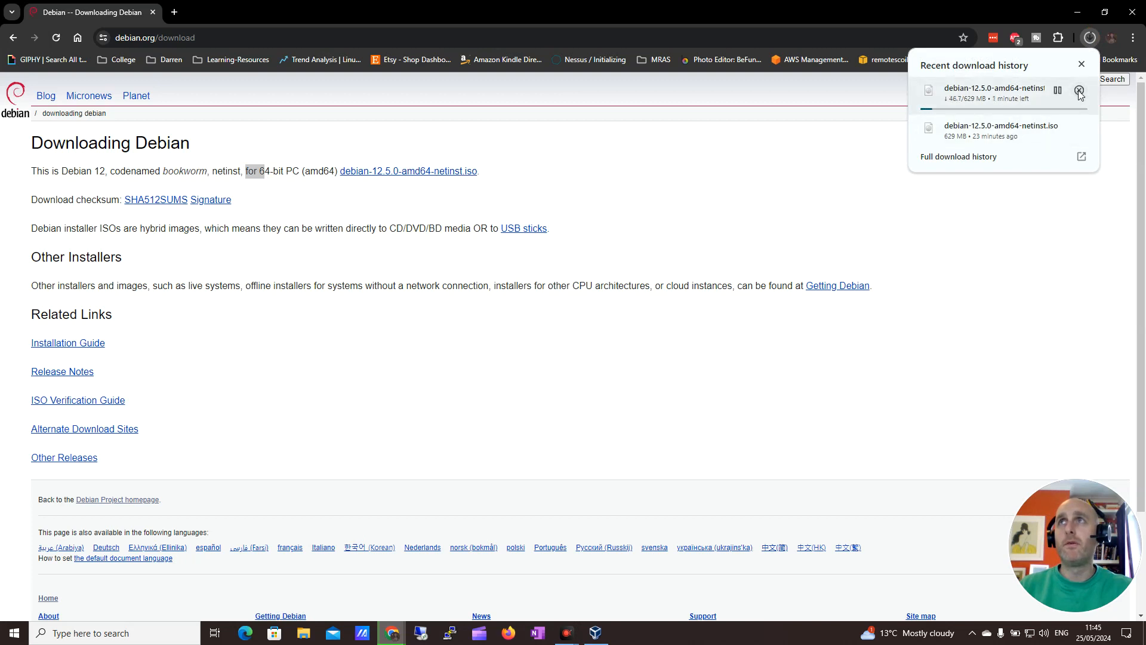
pyautogui.click(1080, 91)
pyautogui.click(815, 170)
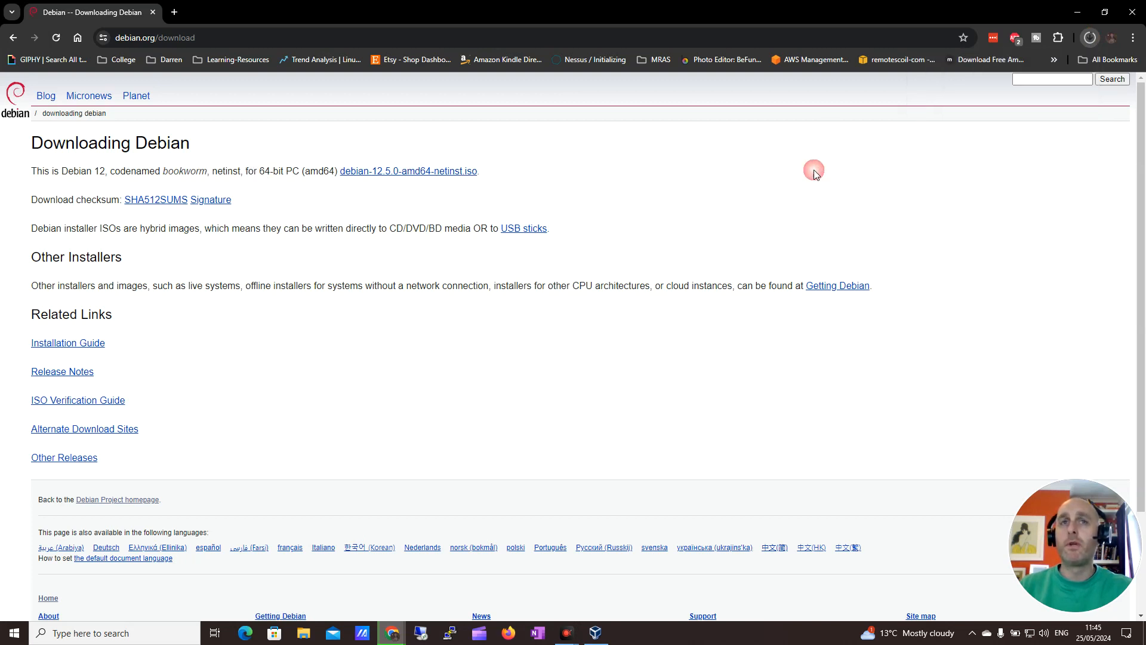
# Step: Switch to VirtualBox Manager and begin a new virtual machine named "Debian 12.5 - new"
pyautogui.click(595, 633)
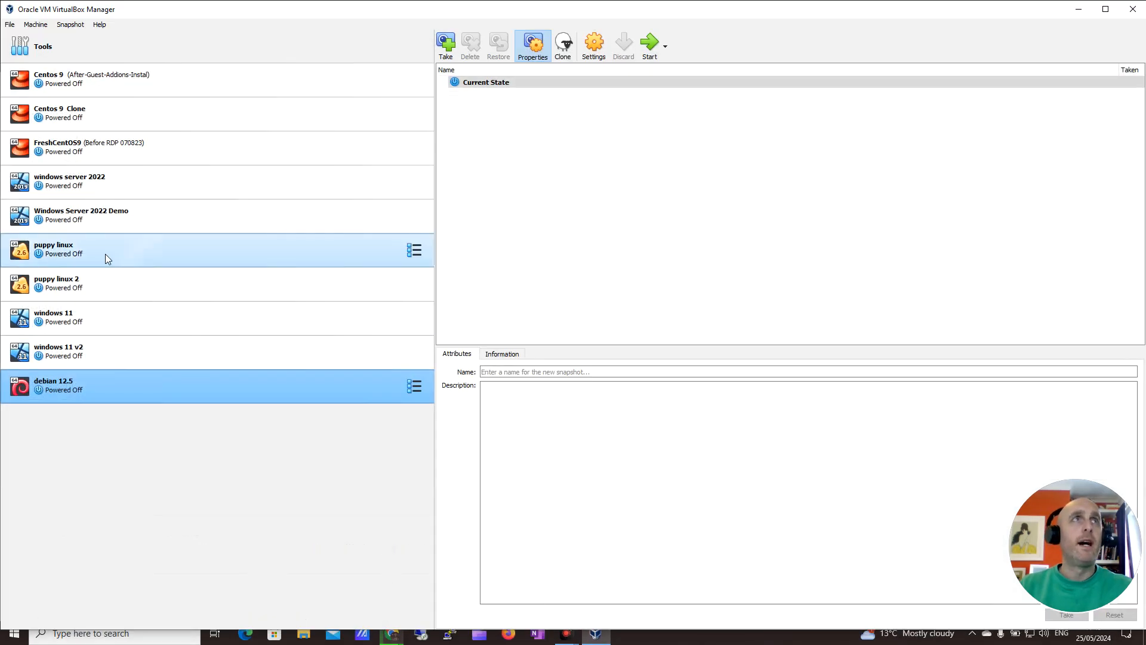
pyautogui.click(52, 57)
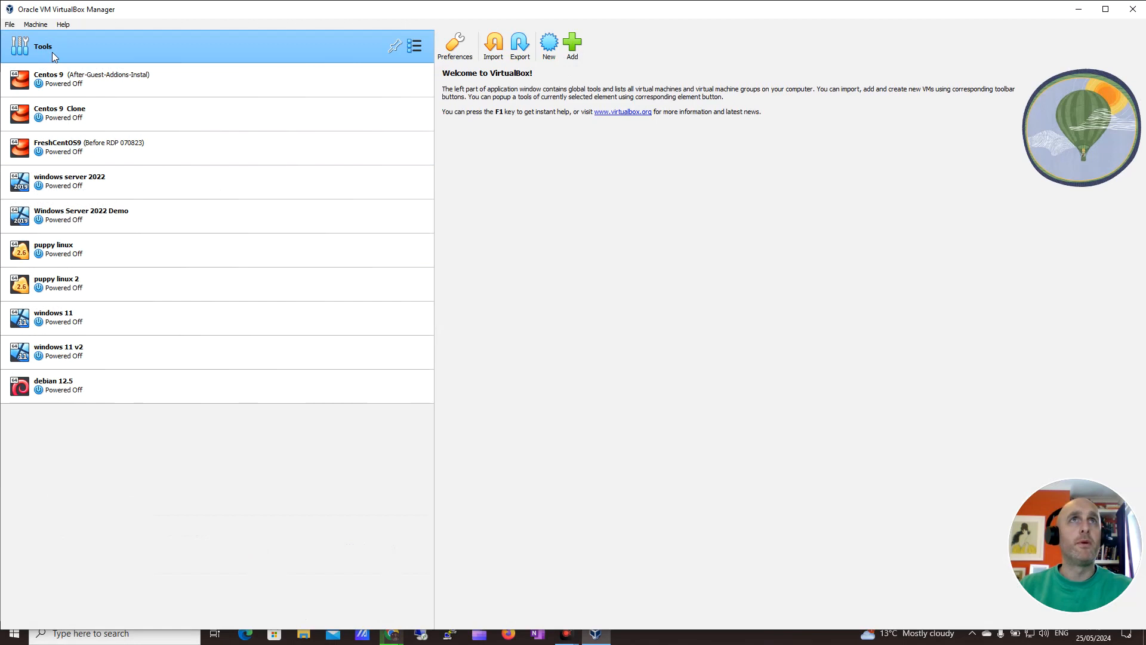
pyautogui.click(549, 47)
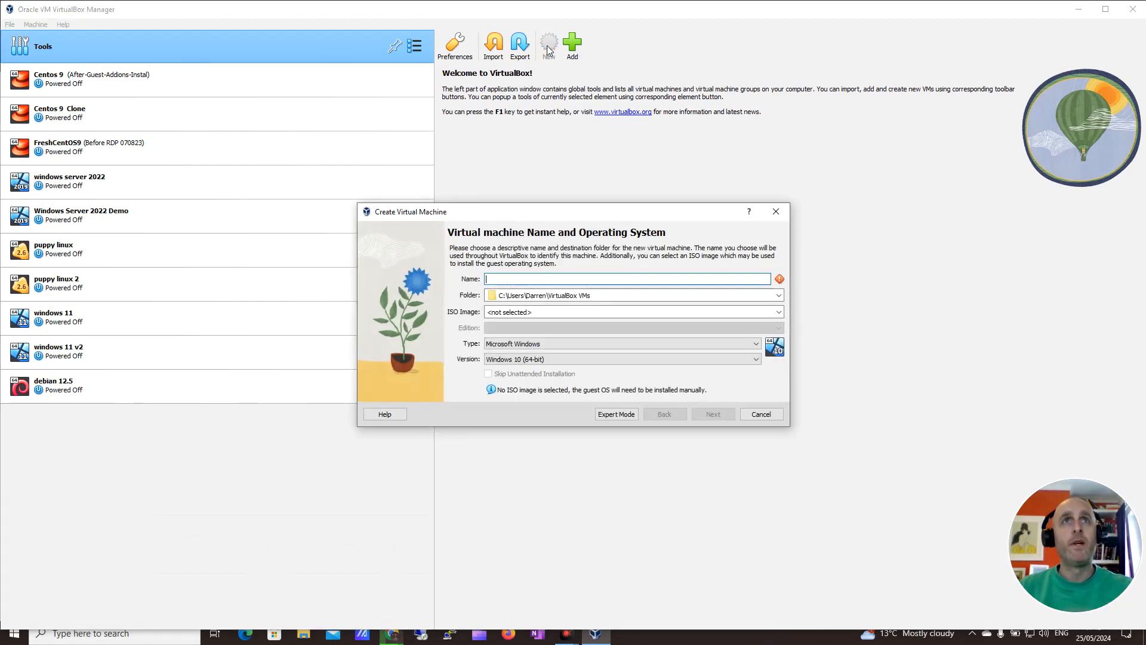
pyautogui.write('Deb')
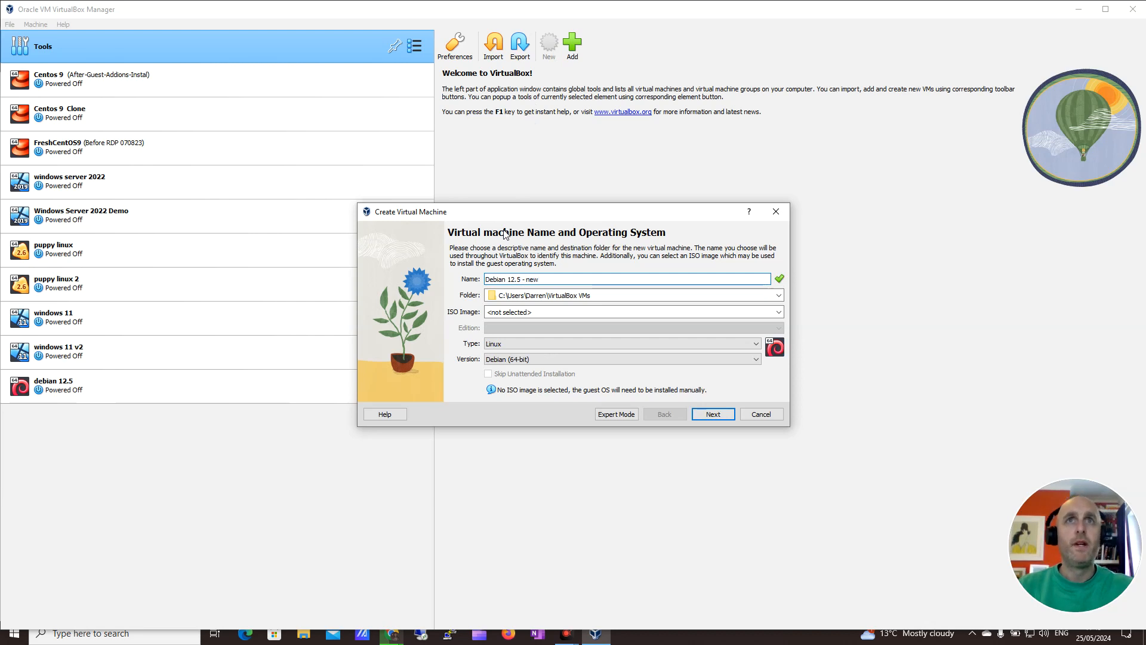
pyautogui.write('ian 12.5 - new')
# Step: Select debian-12.5.0-amd64-netinst.iso from Downloads as the ISO image and skip the unattended installation
pyautogui.click(660, 313)
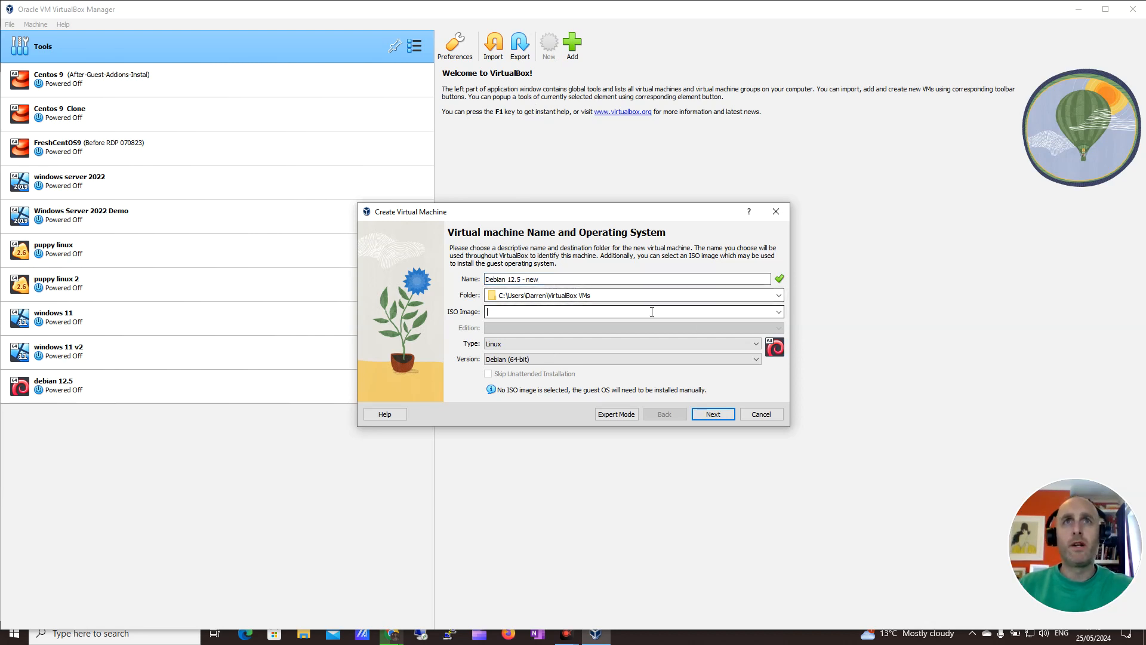
pyautogui.click(779, 311)
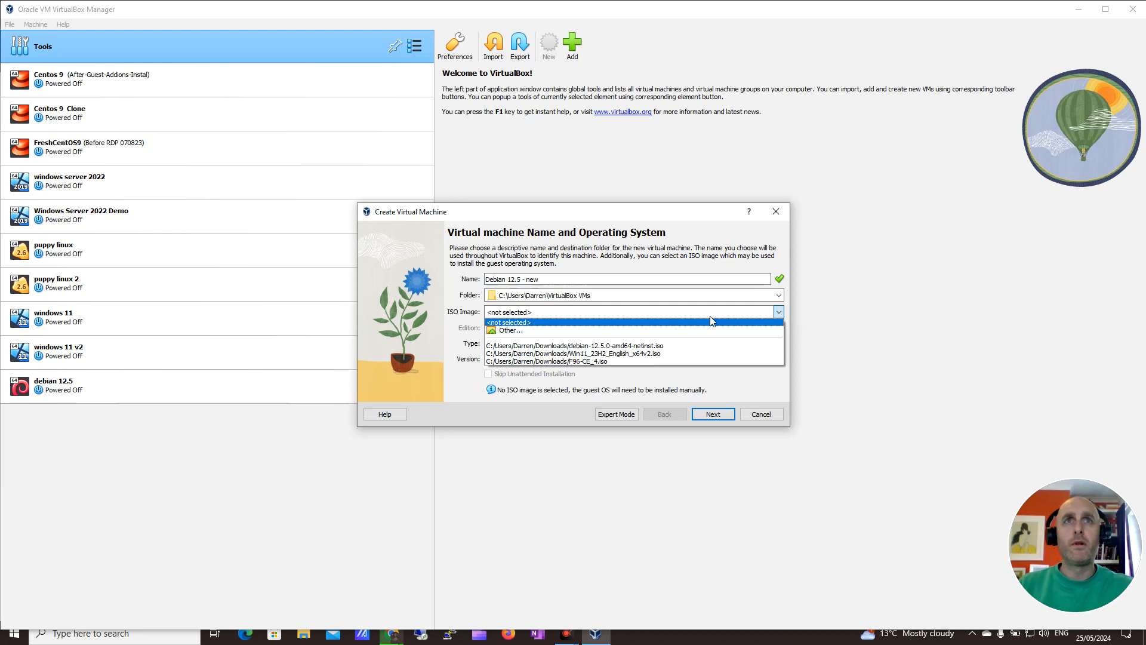
pyautogui.click(499, 330)
pyautogui.click(607, 323)
pyautogui.click(829, 523)
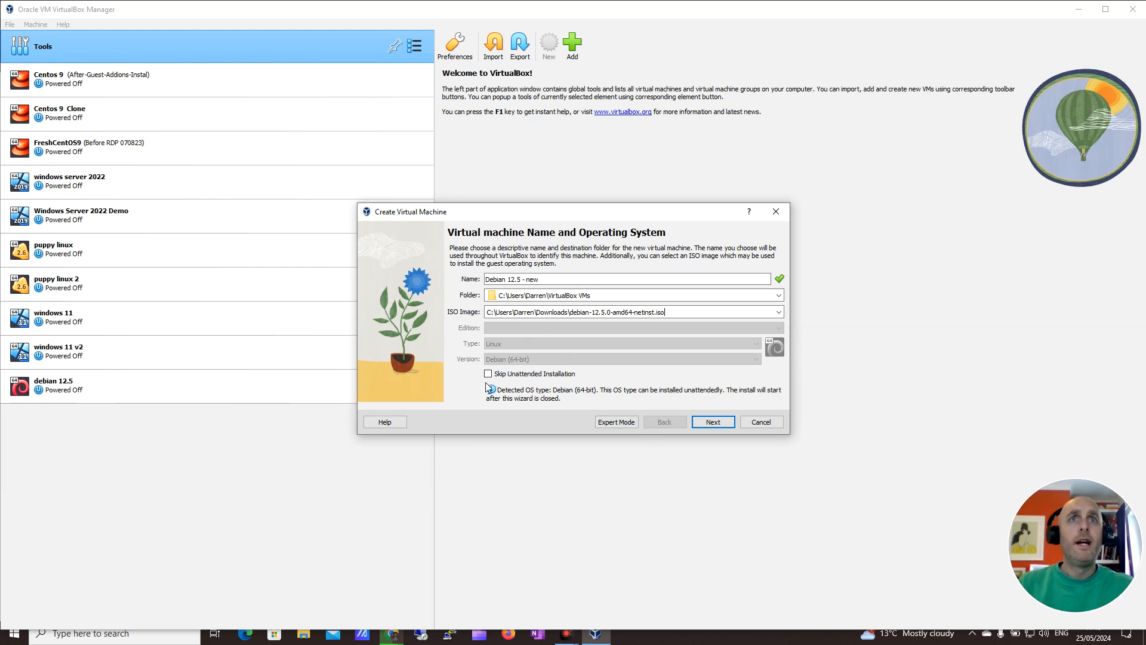
pyautogui.click(488, 374)
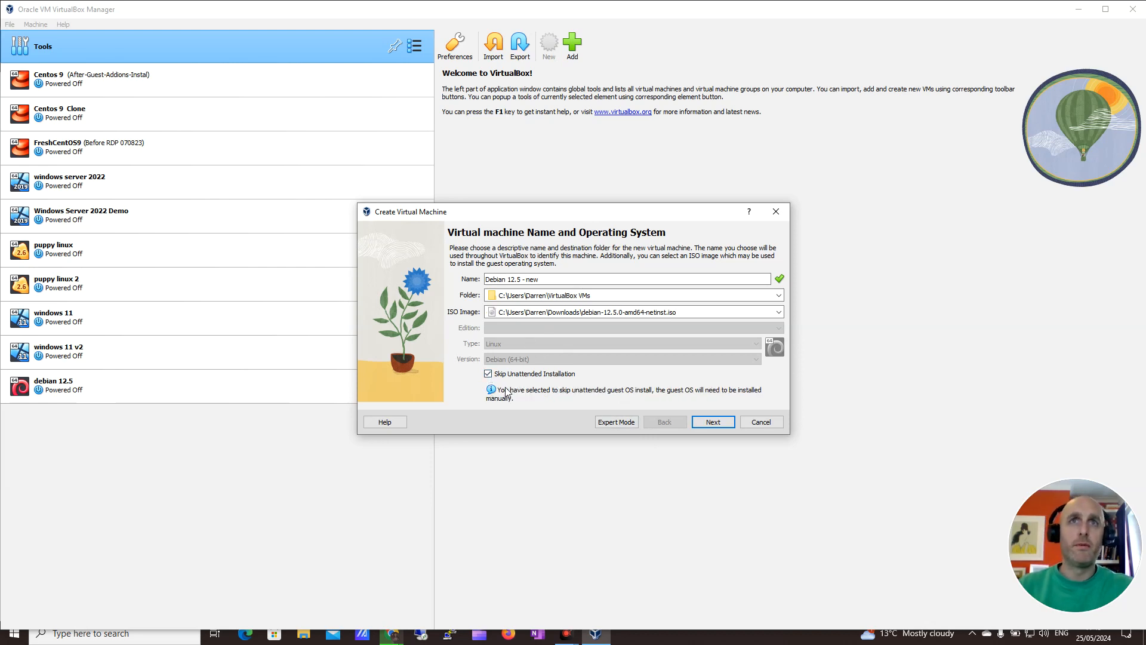
pyautogui.click(714, 422)
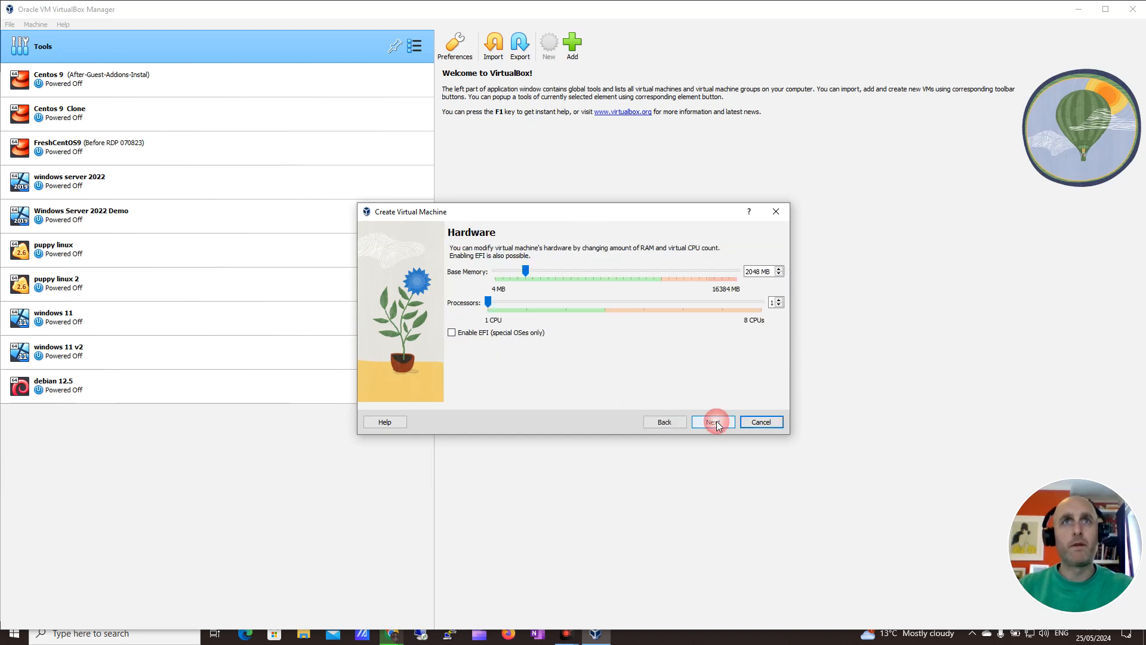
# Step: Accept the default 2048 MB memory, one processor and 20 GB virtual hard disk, and finish creating the machine
pyautogui.click(714, 418)
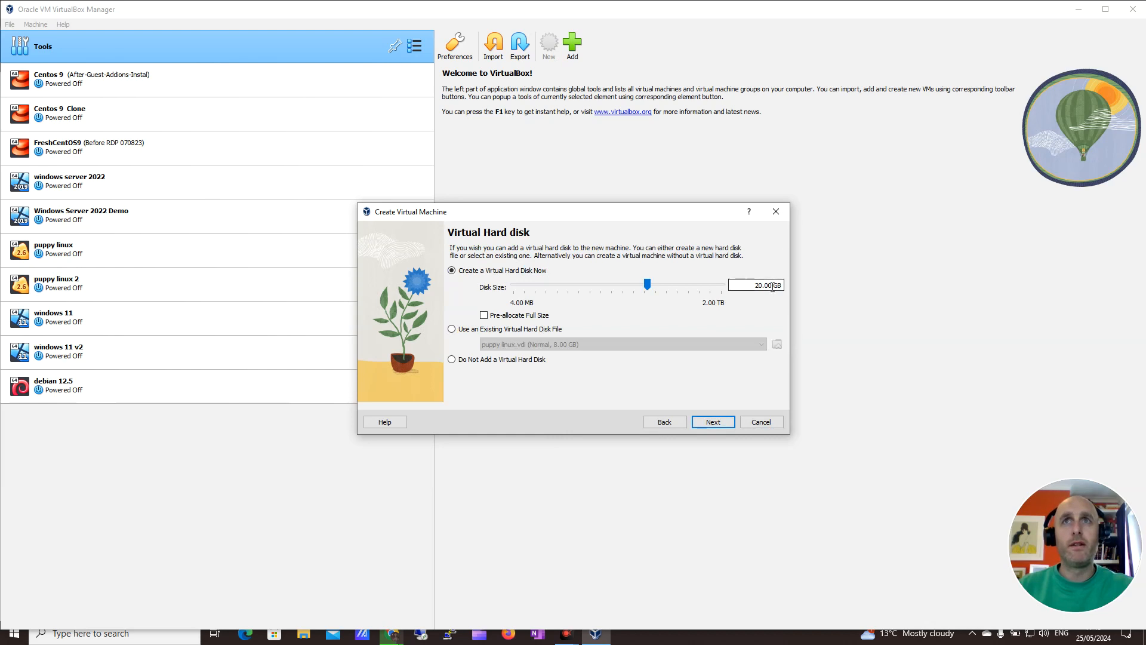
pyautogui.click(710, 426)
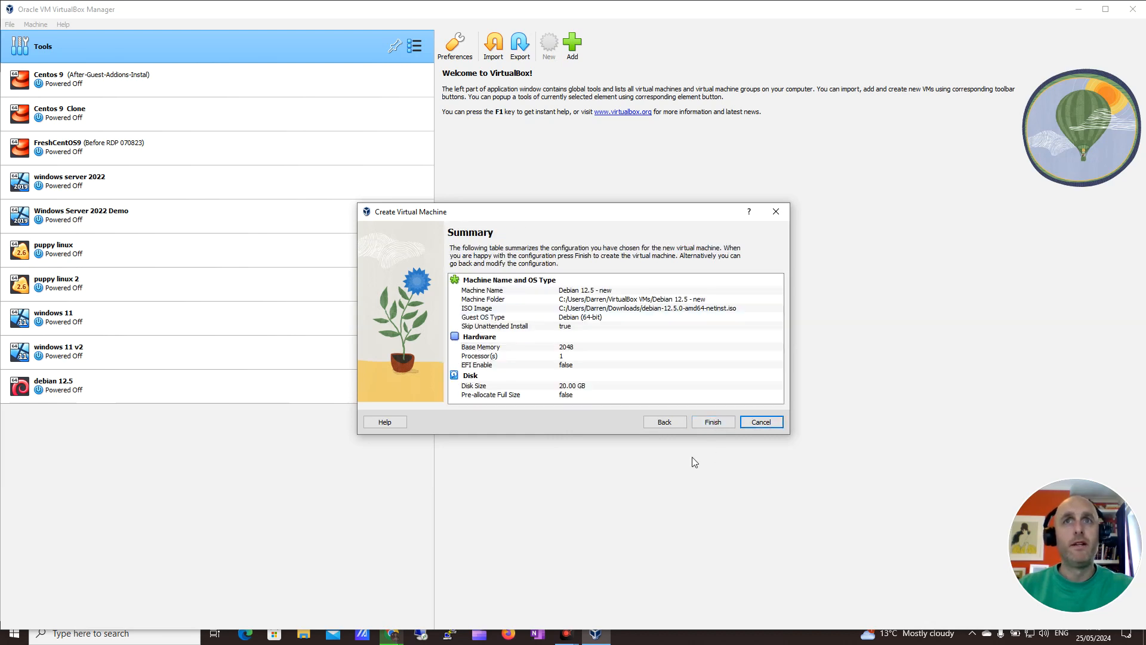
pyautogui.click(713, 421)
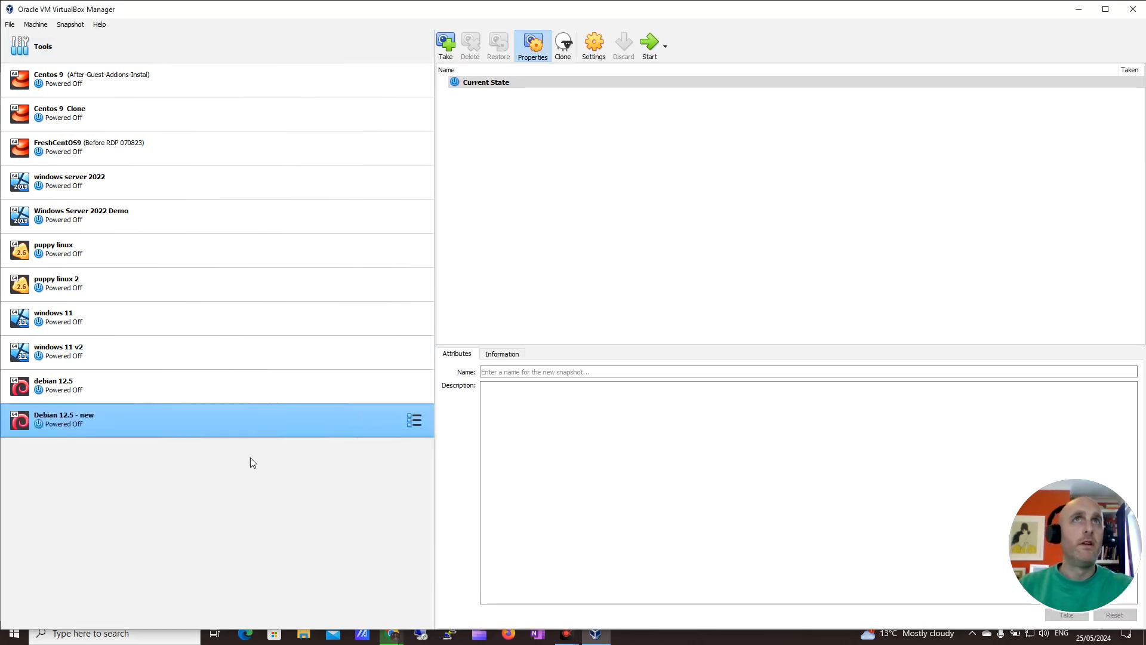
# Step: Start the "Debian 12.5 - new" virtual machine and allow it to capture the mouse and keyboard
pyautogui.doubleClick(191, 423)
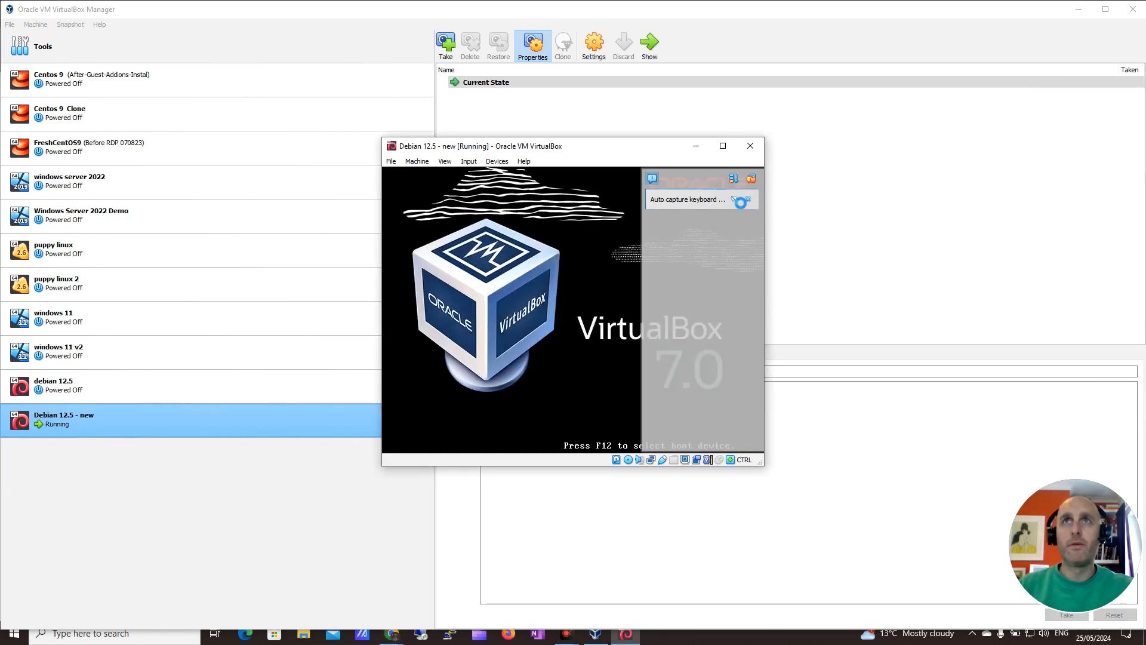
pyautogui.click(640, 240)
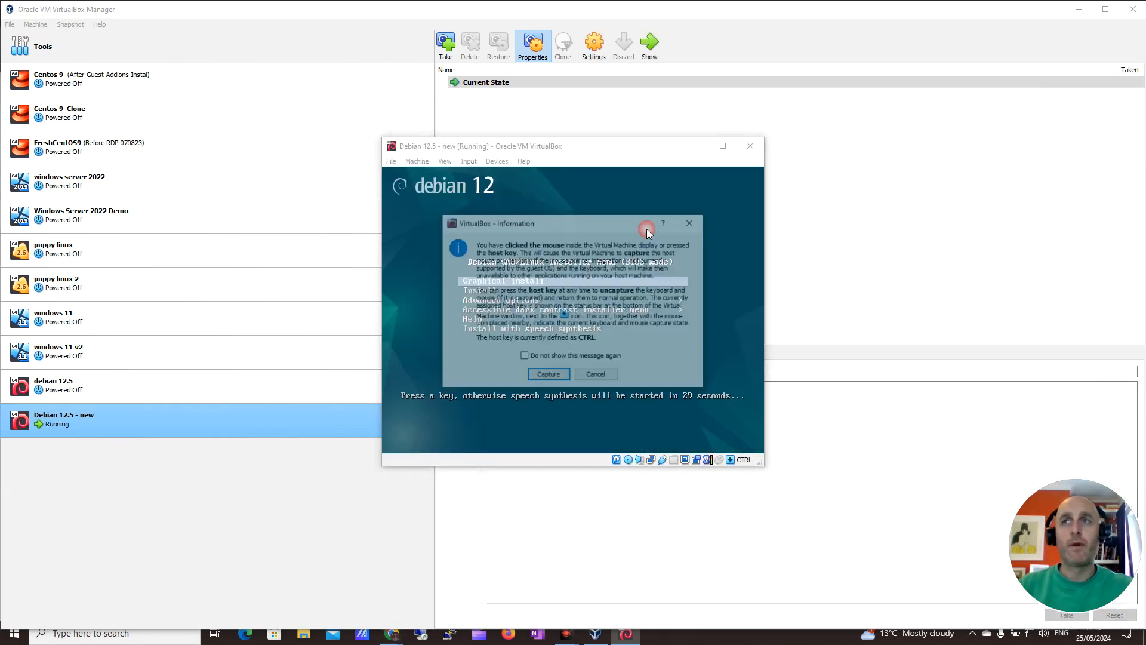
pyautogui.click(549, 376)
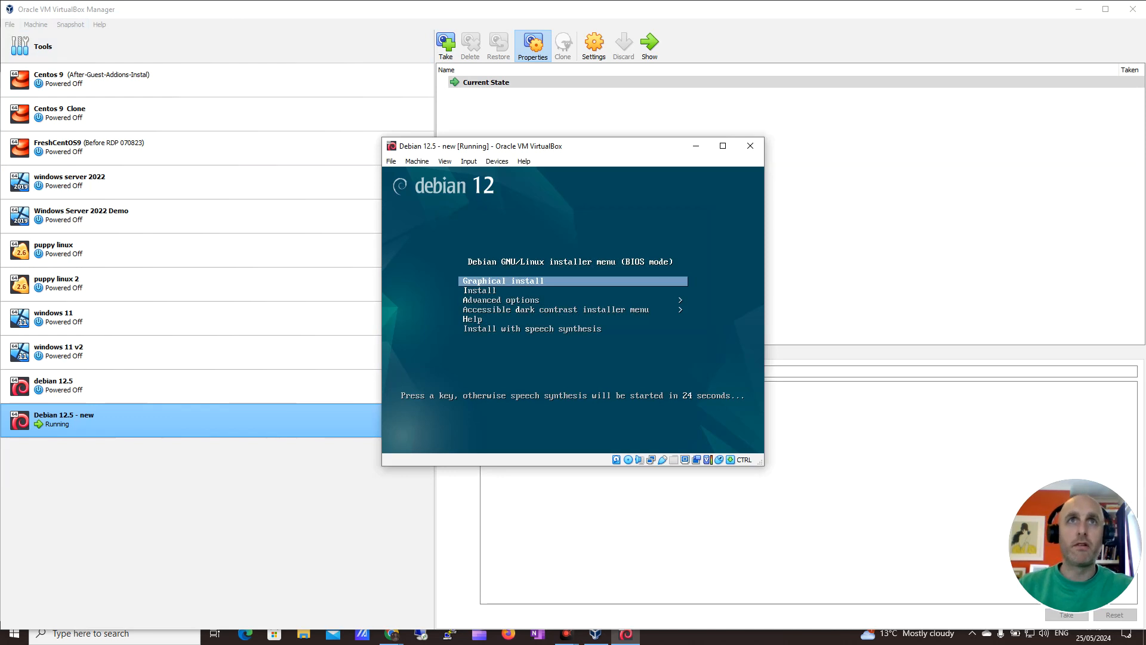
# Step: Launch the Graphical install from the Debian installer menu and dismiss the mouse integration notification
pyautogui.press('Down')
pyautogui.press('Up')
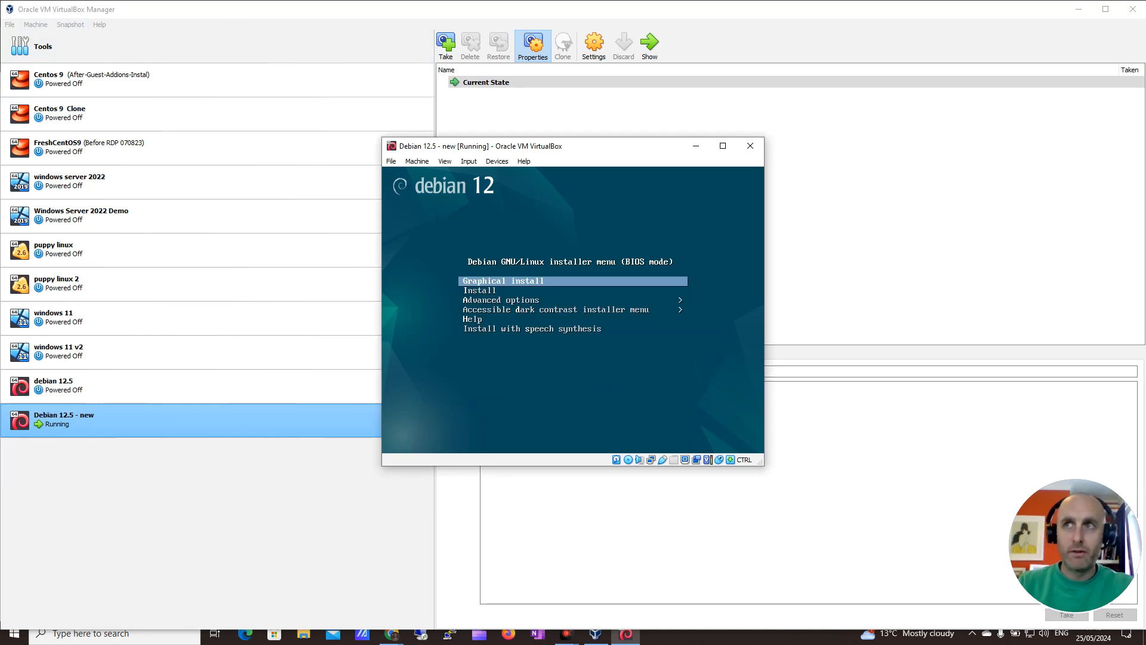
pyautogui.press('Down')
pyautogui.press('Up')
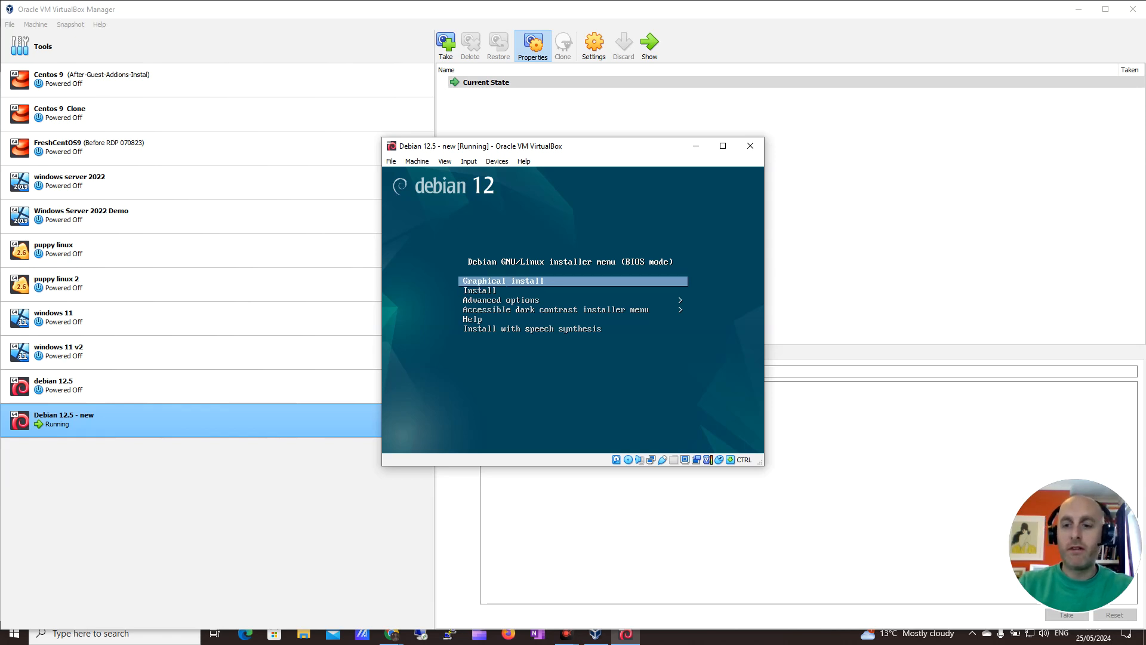
pyautogui.press('Return')
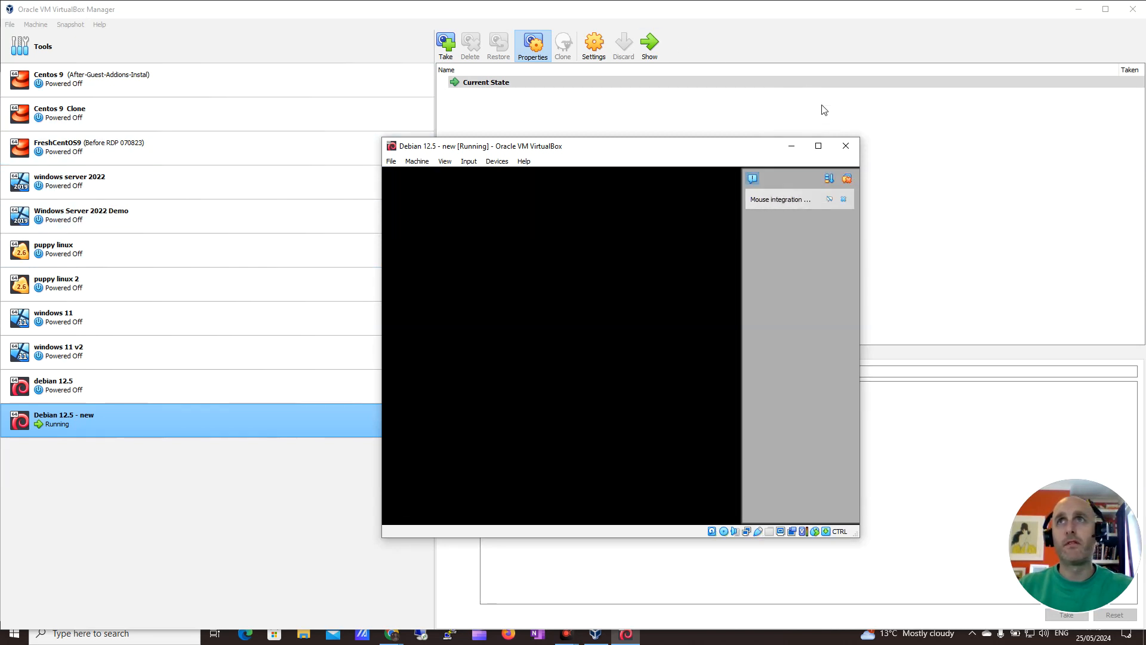
pyautogui.click(845, 201)
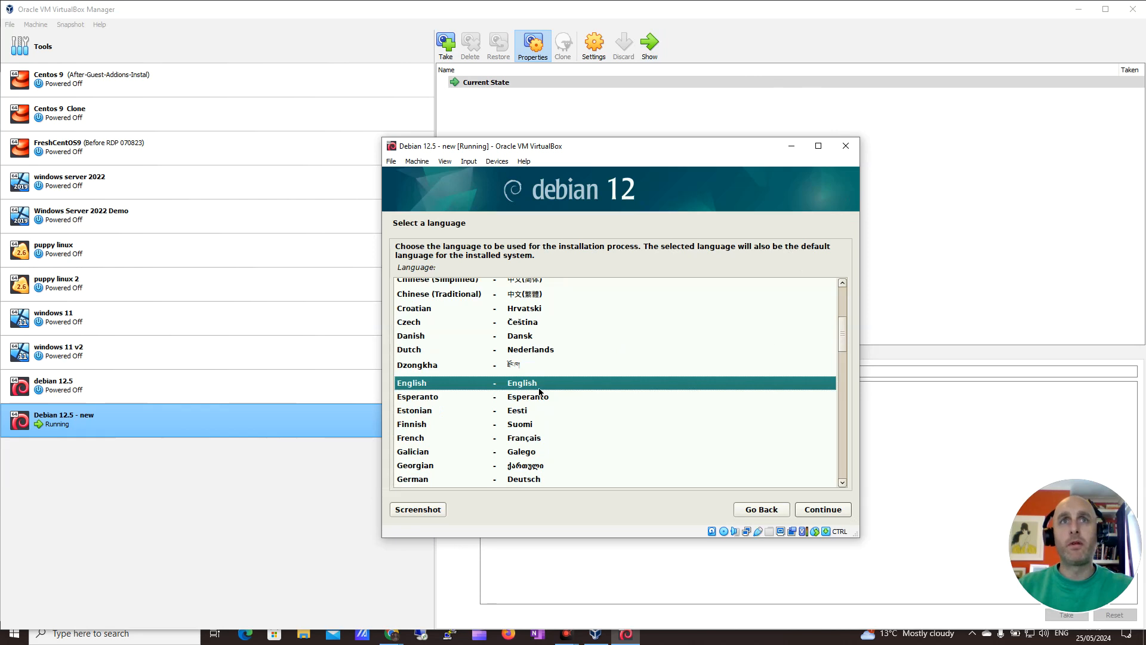
# Step: Set the installer's language to English, the location to Ireland and the keymap to Irish
pyautogui.click(821, 513)
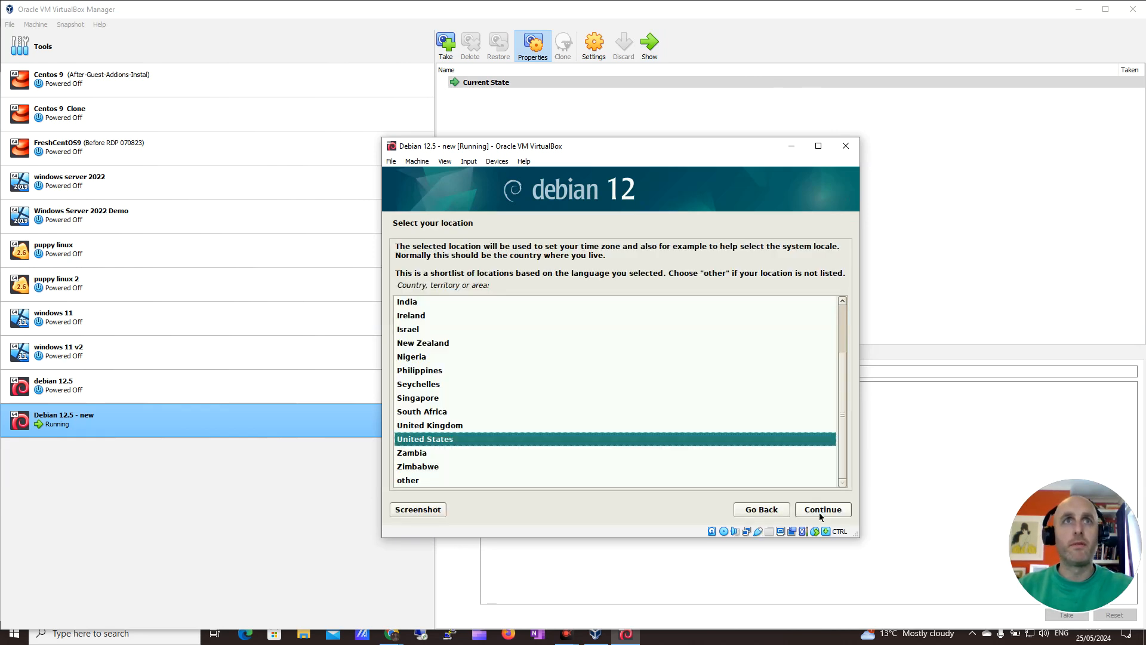
pyautogui.click(420, 318)
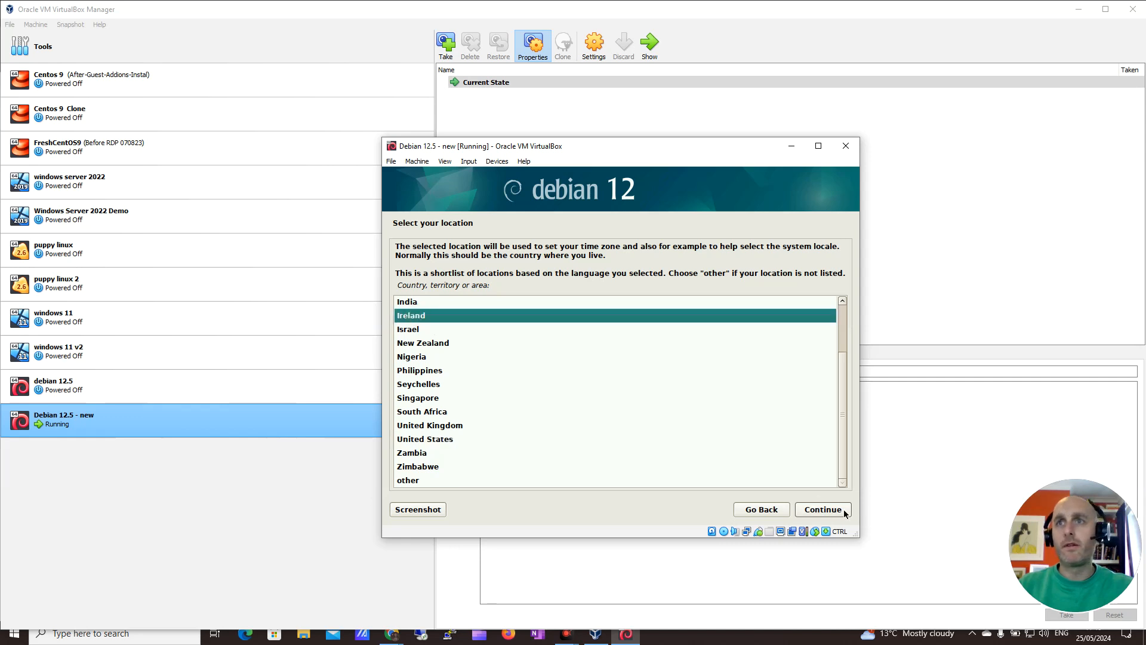
pyautogui.click(825, 511)
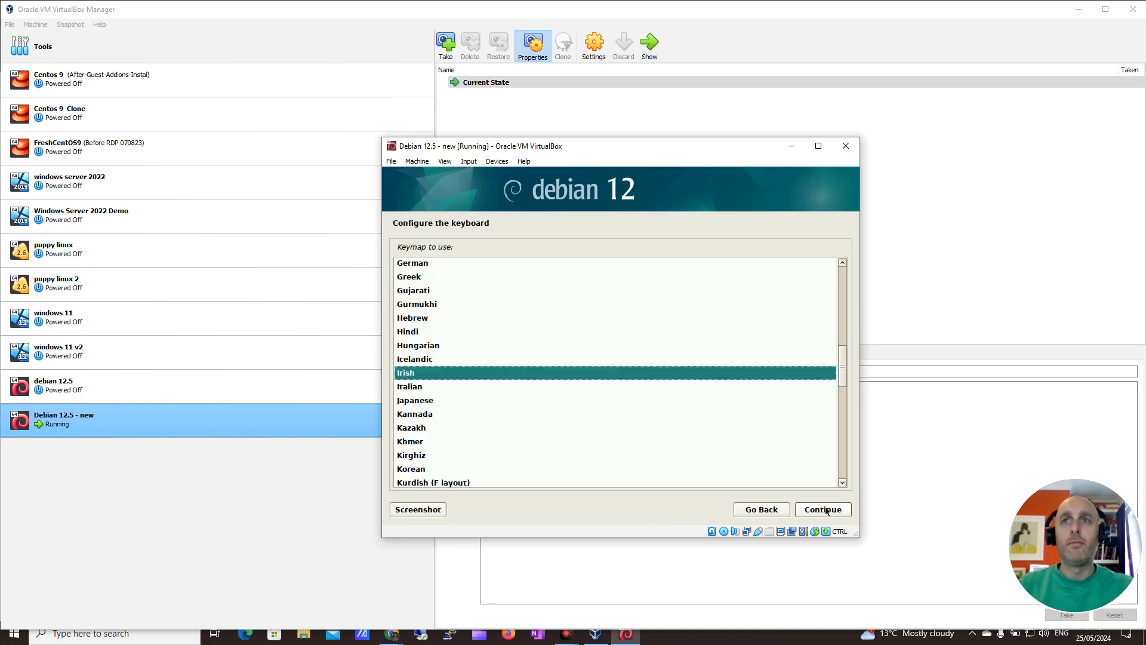
pyautogui.click(825, 510)
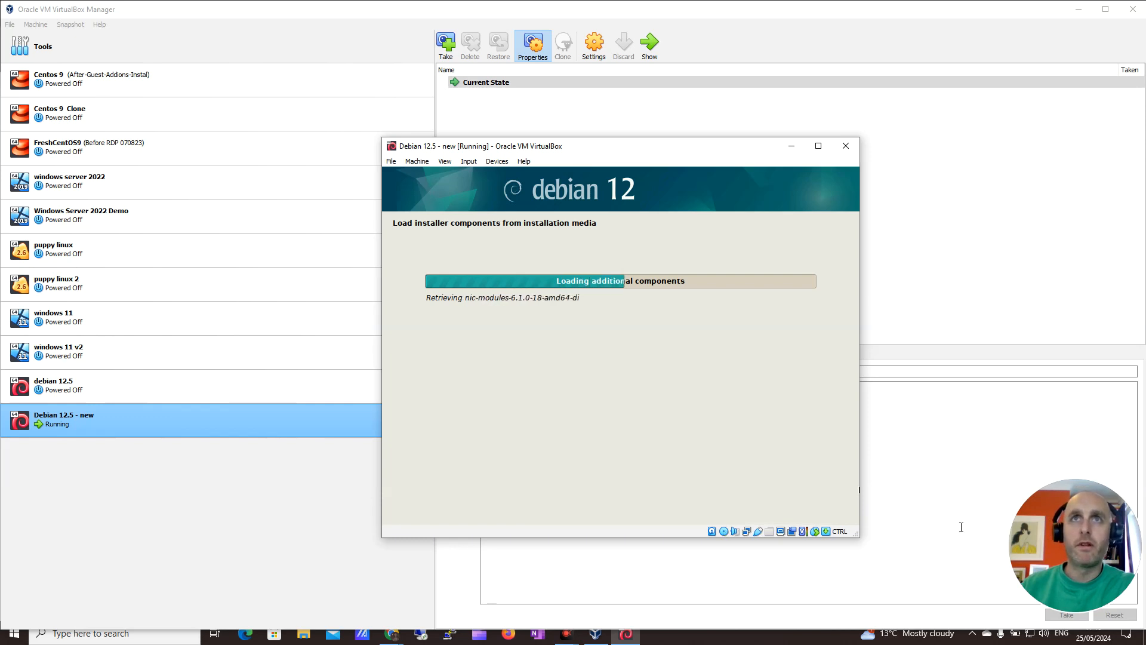
# Step: Keep "debian" as the system's hostname and set the network domain name to test.com
pyautogui.click(876, 595)
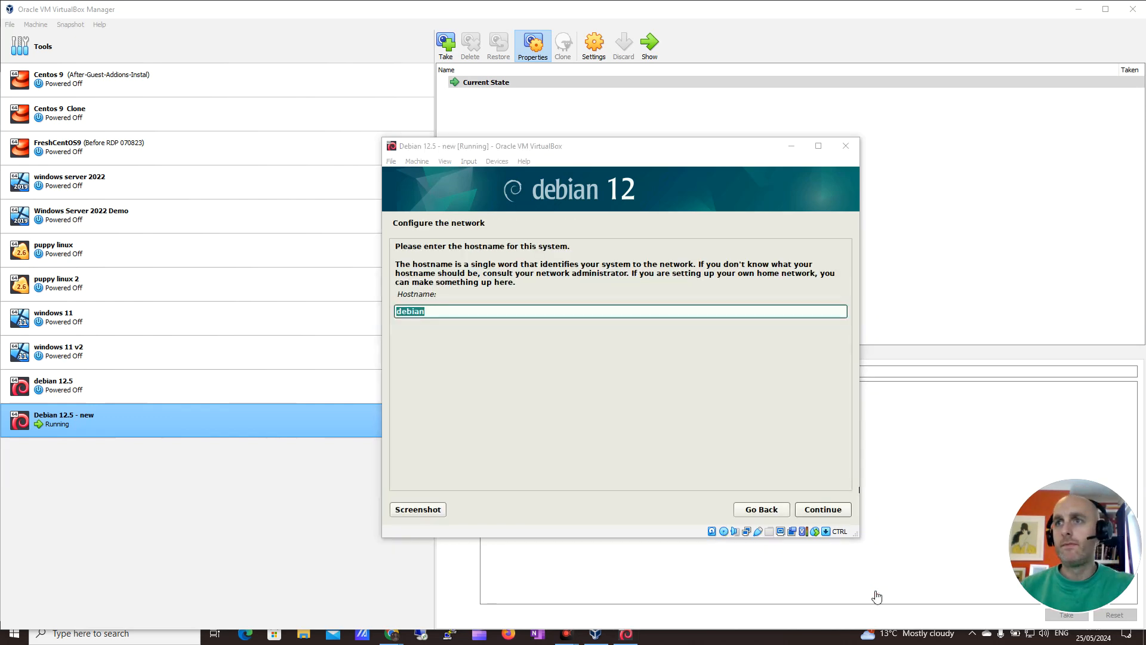
pyautogui.click(675, 428)
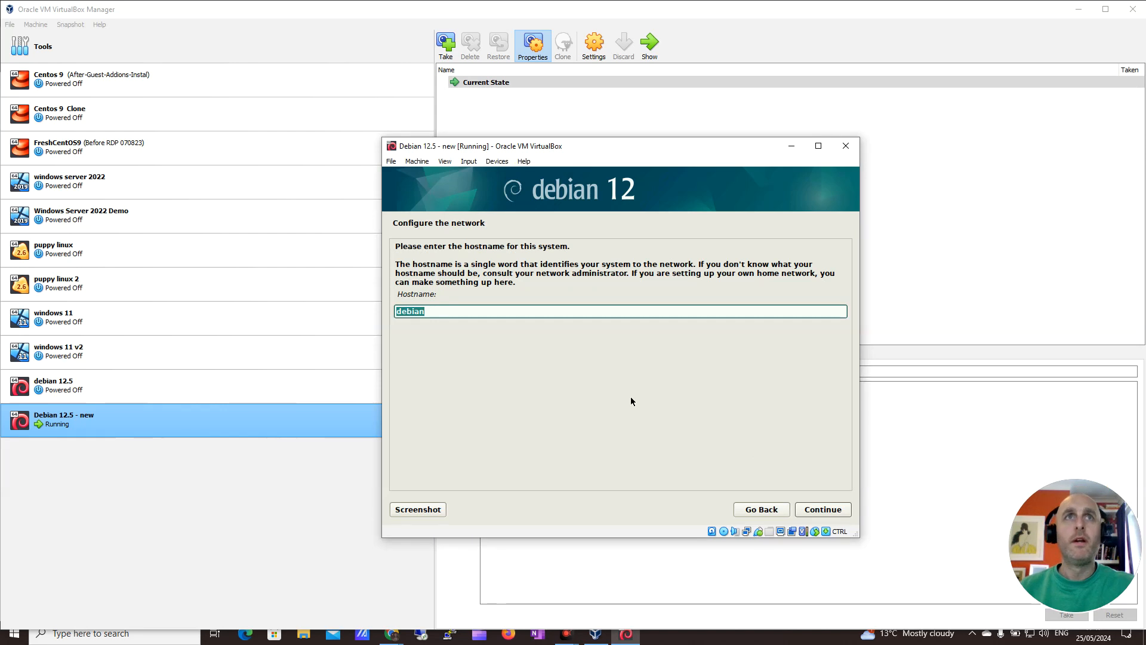
pyautogui.click(824, 513)
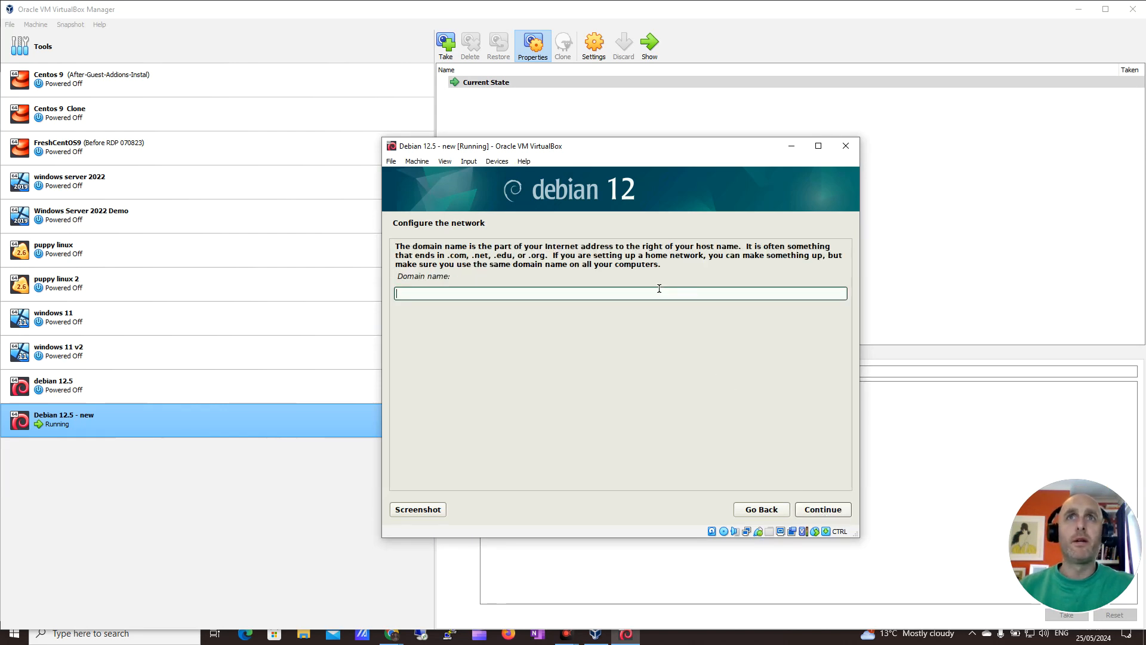
pyautogui.write('test.com')
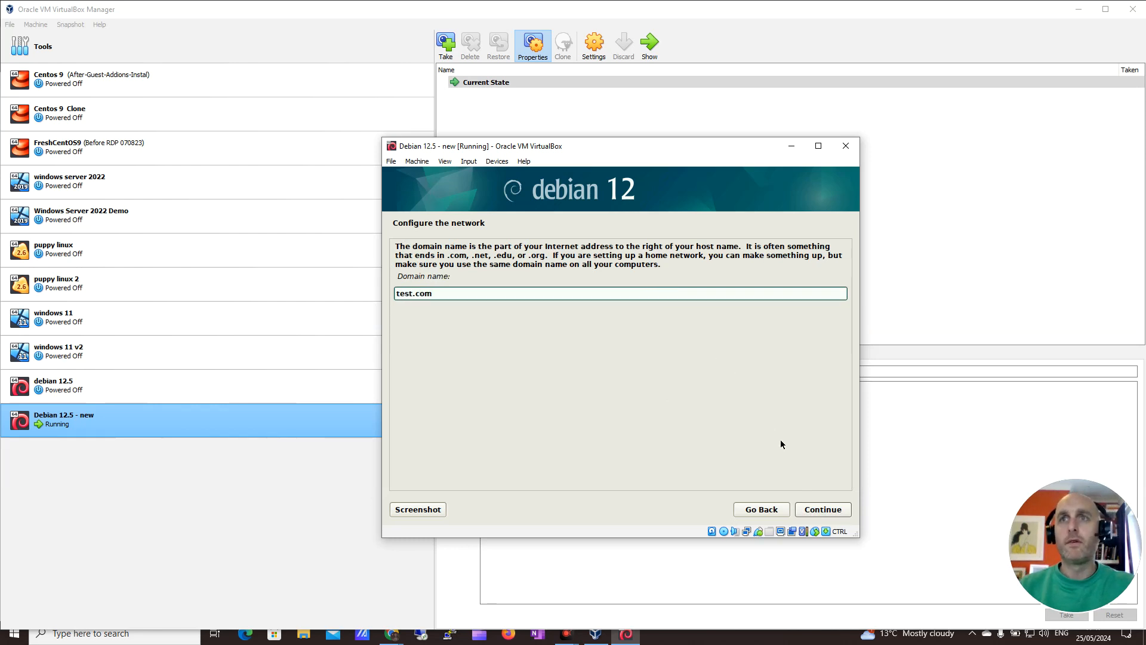
pyautogui.click(823, 509)
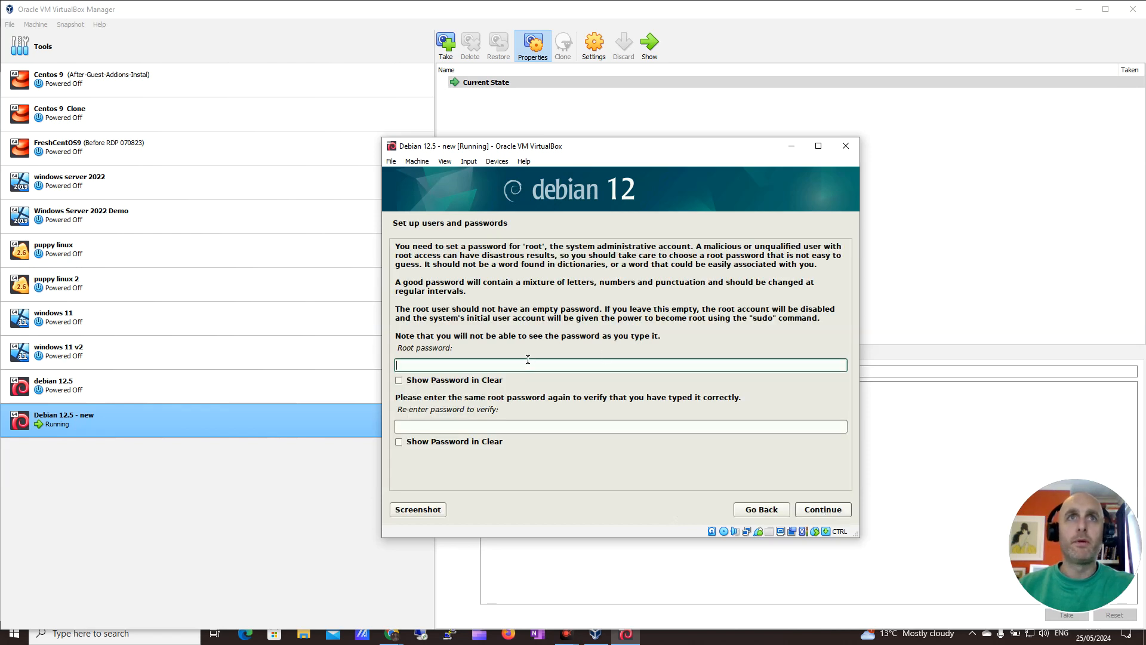
# Step: Enter the root account password, repeat it for verification and submit it
pyautogui.write('passwor')
pyautogui.click(493, 426)
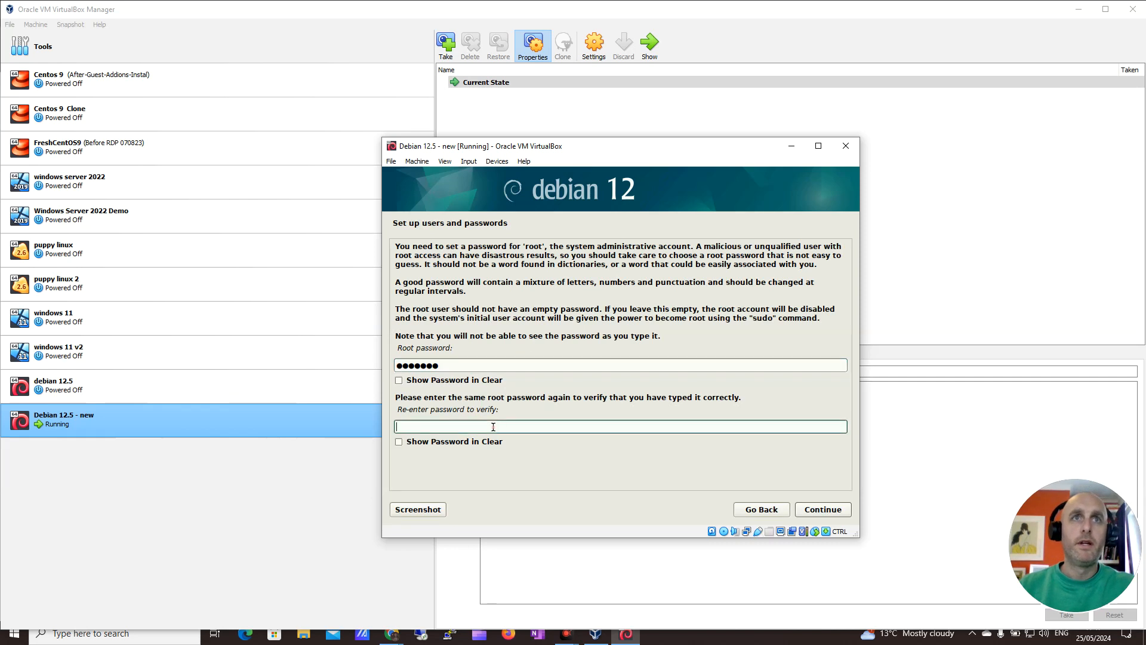
pyautogui.click(821, 511)
# Step: Create the regular user account with the user's full name, the suggested username, and the account password entered twice
pyautogui.click(422, 308)
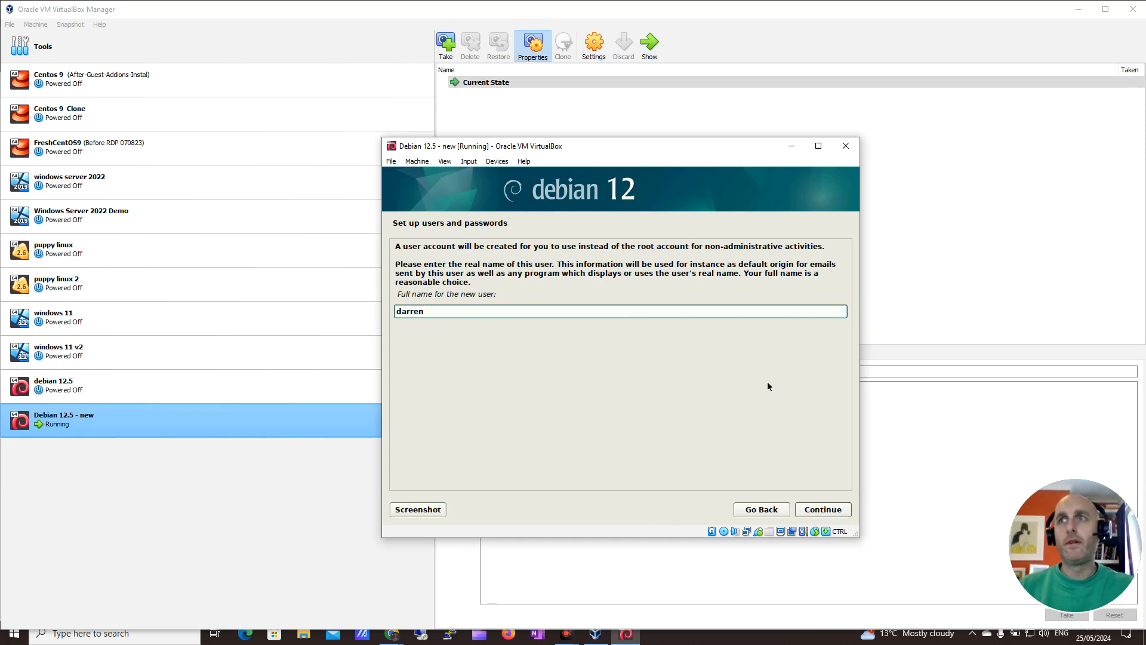
pyautogui.click(822, 508)
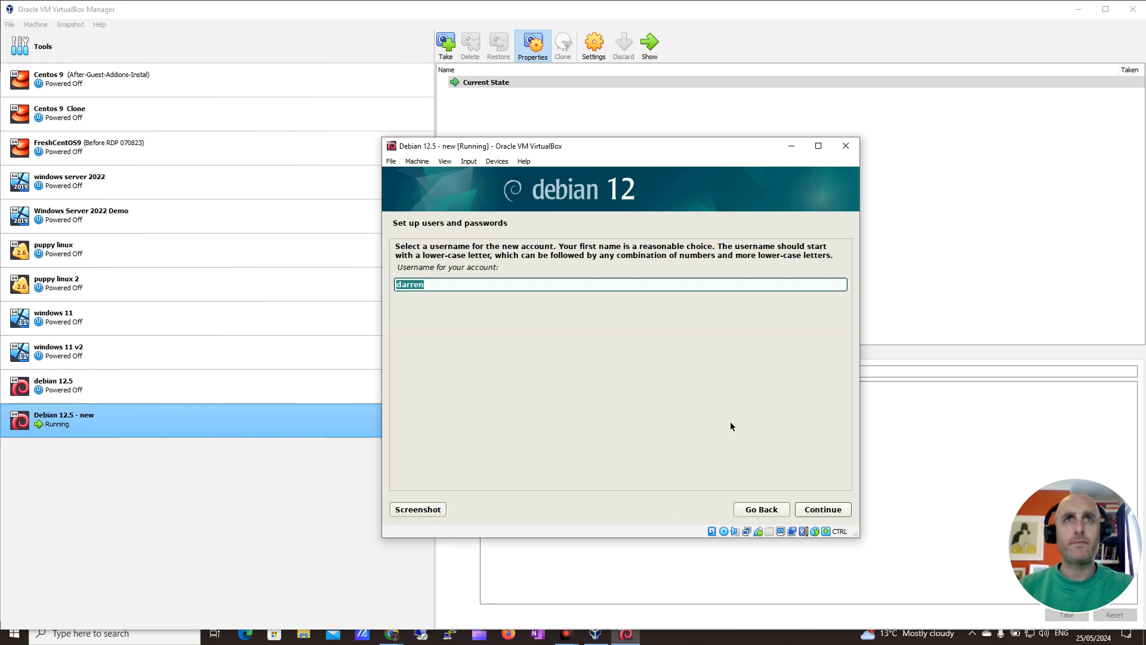
pyautogui.click(830, 514)
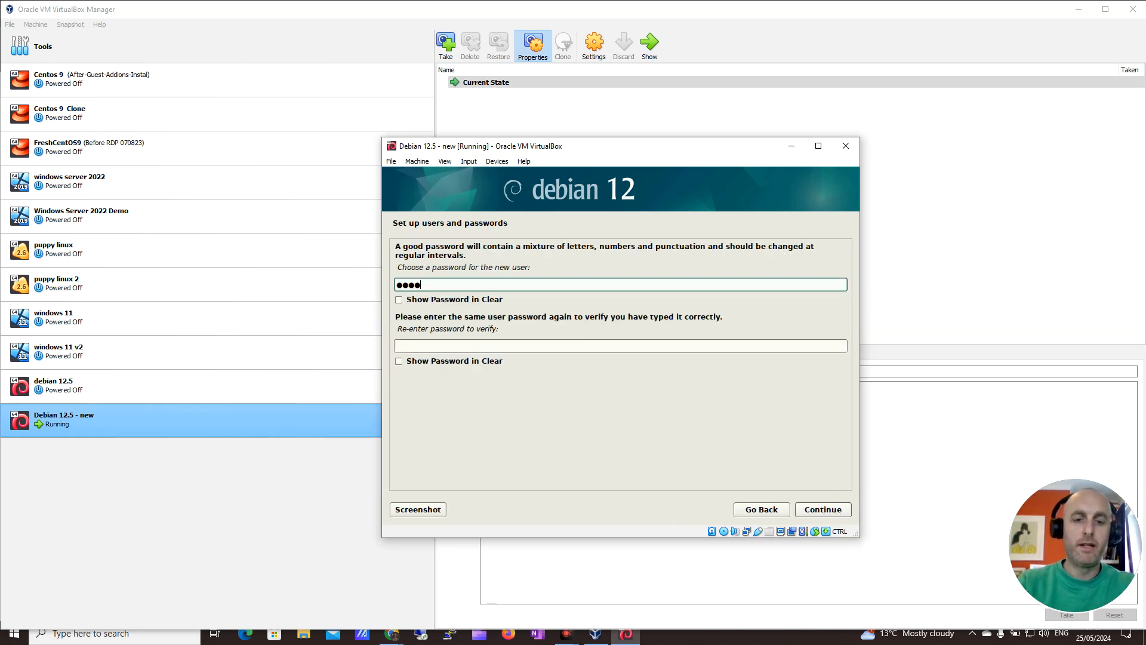
pyautogui.click(443, 346)
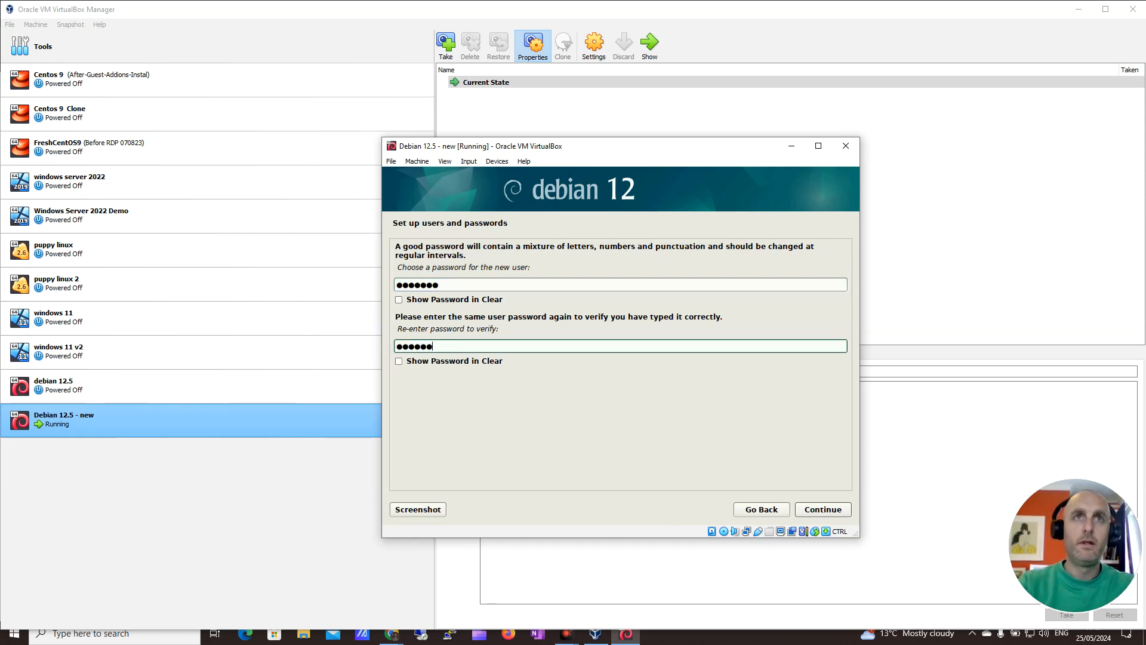
pyautogui.click(833, 511)
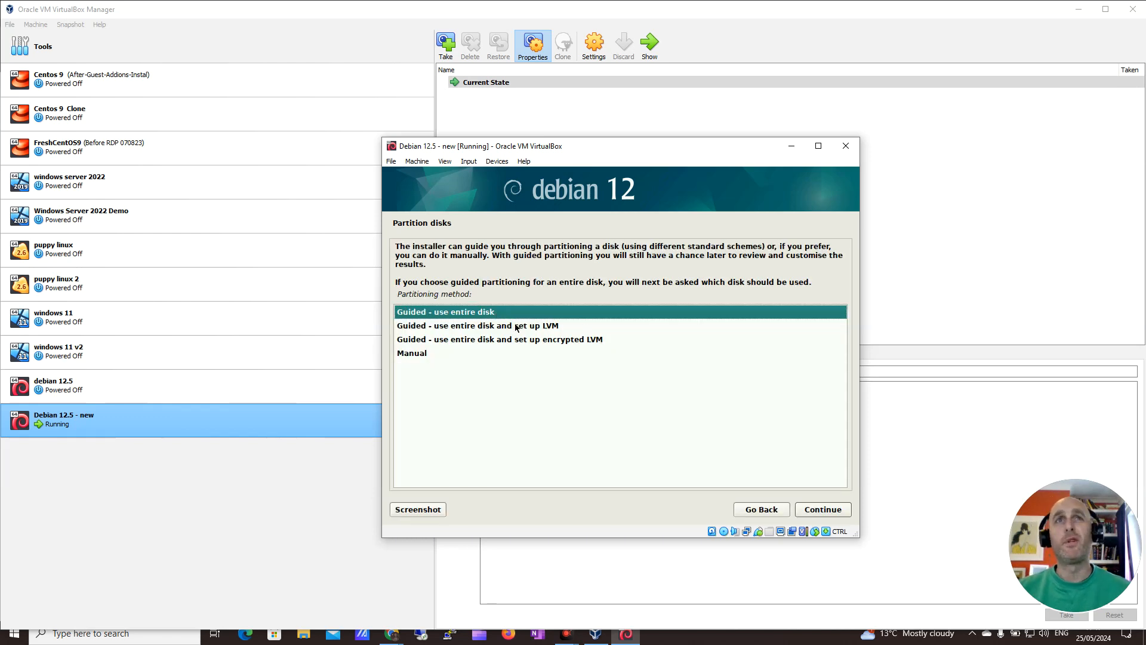
# Step: Partition the 21.5 GB virtual disk with "Guided - use entire disk", all files in one partition, and write the changes to disk
pyautogui.click(829, 511)
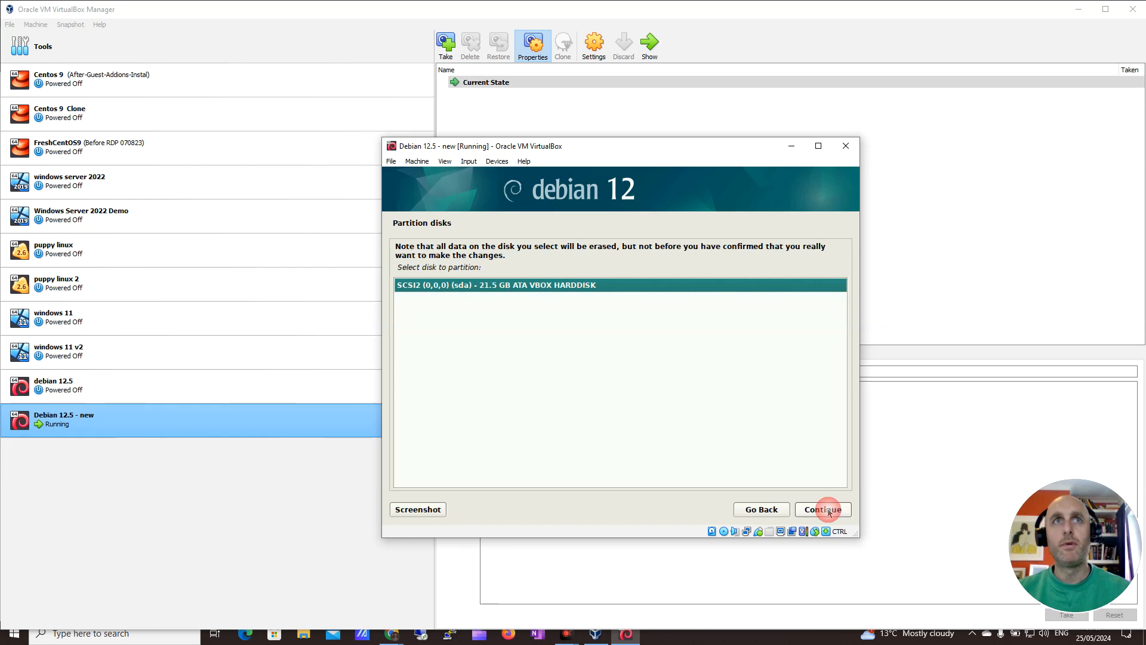
pyautogui.click(828, 511)
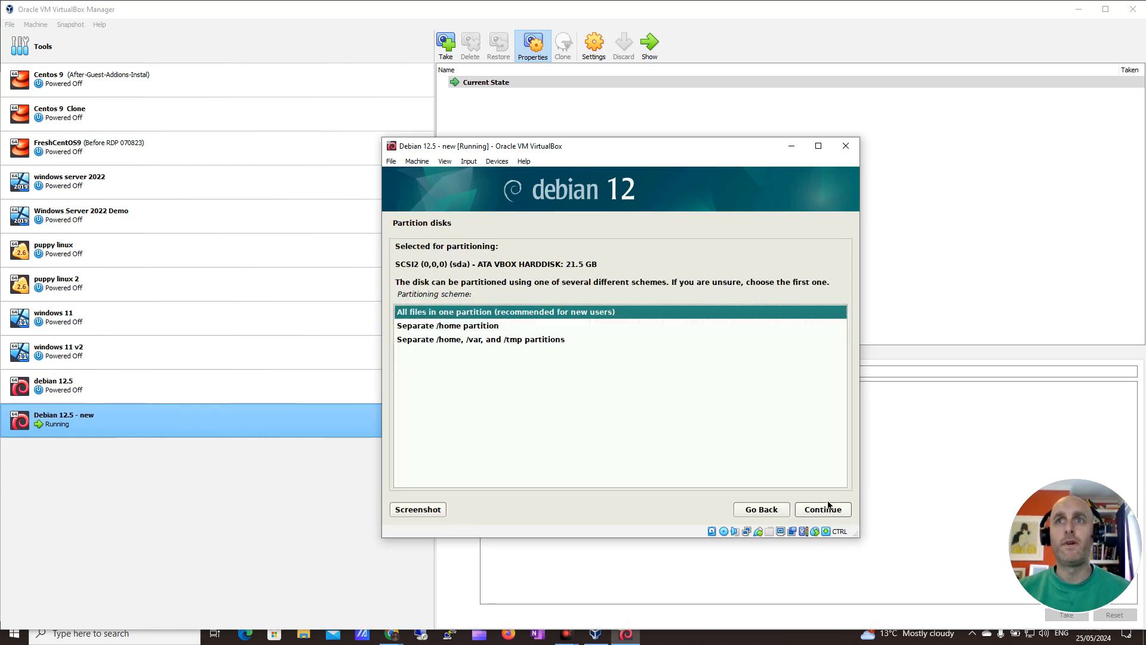
pyautogui.click(828, 509)
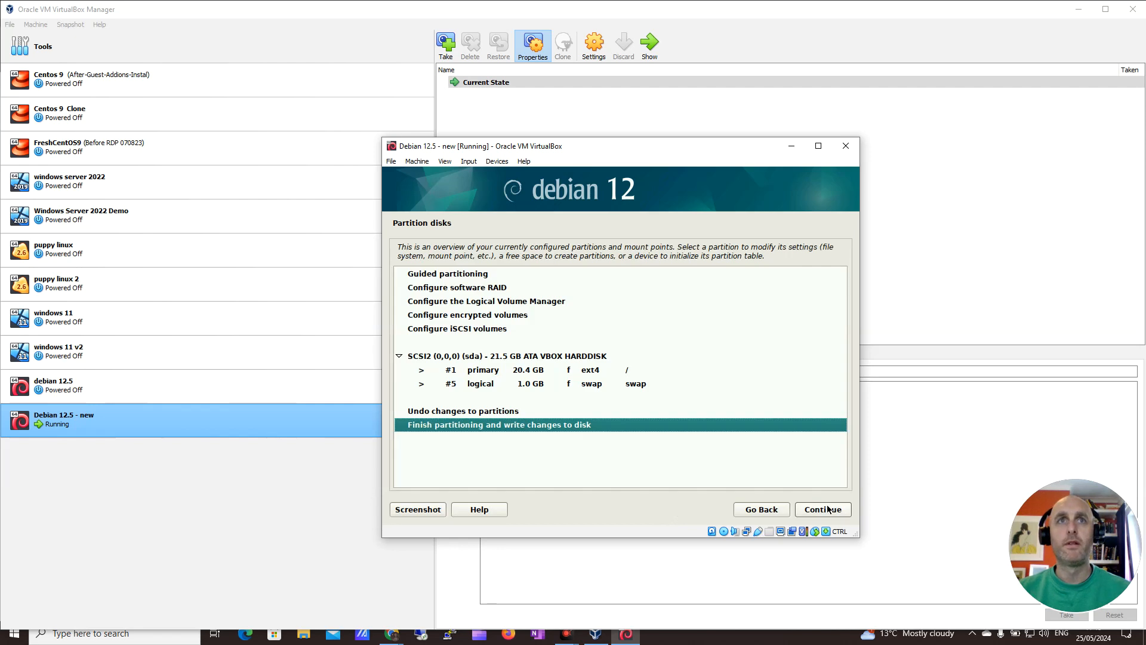
pyautogui.click(828, 509)
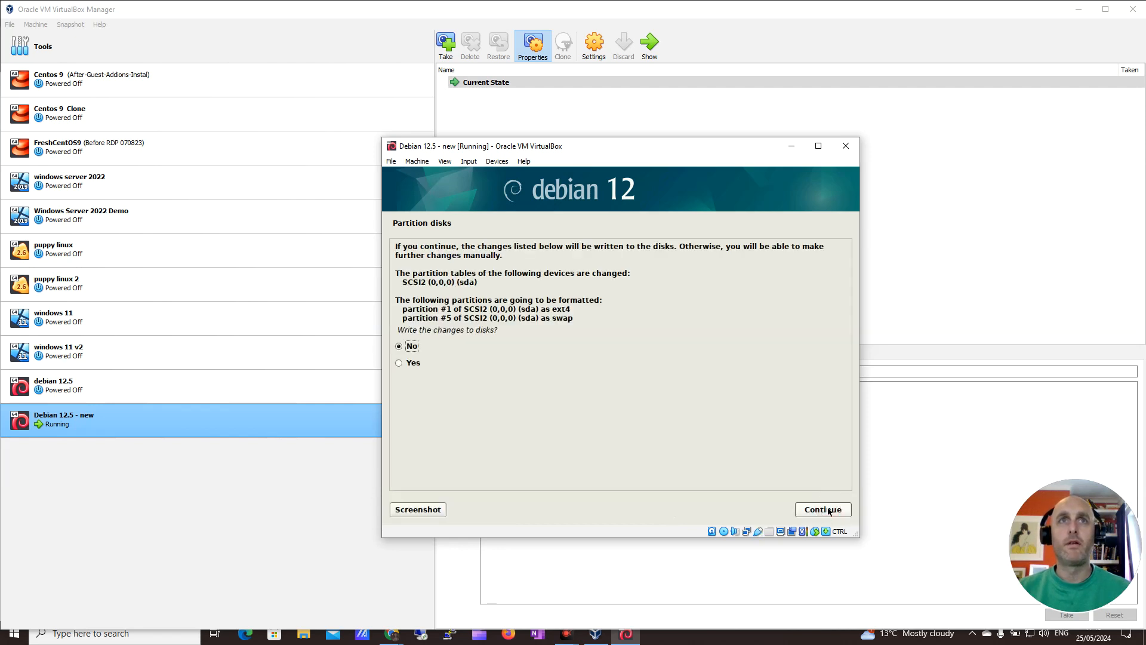
pyautogui.click(411, 363)
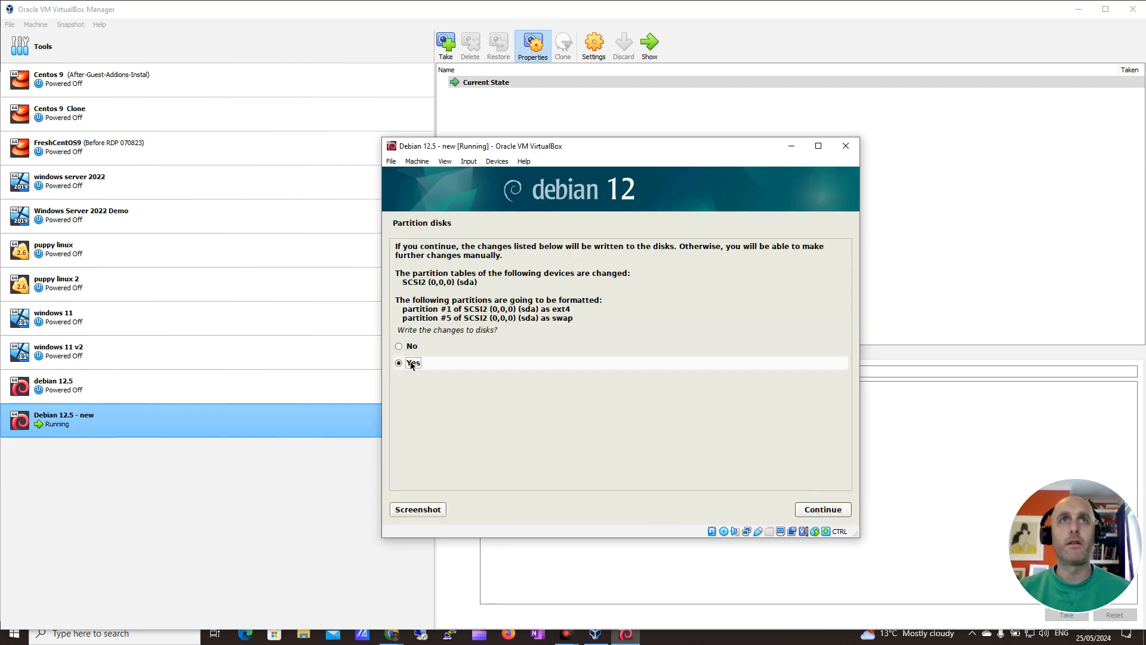
pyautogui.click(818, 511)
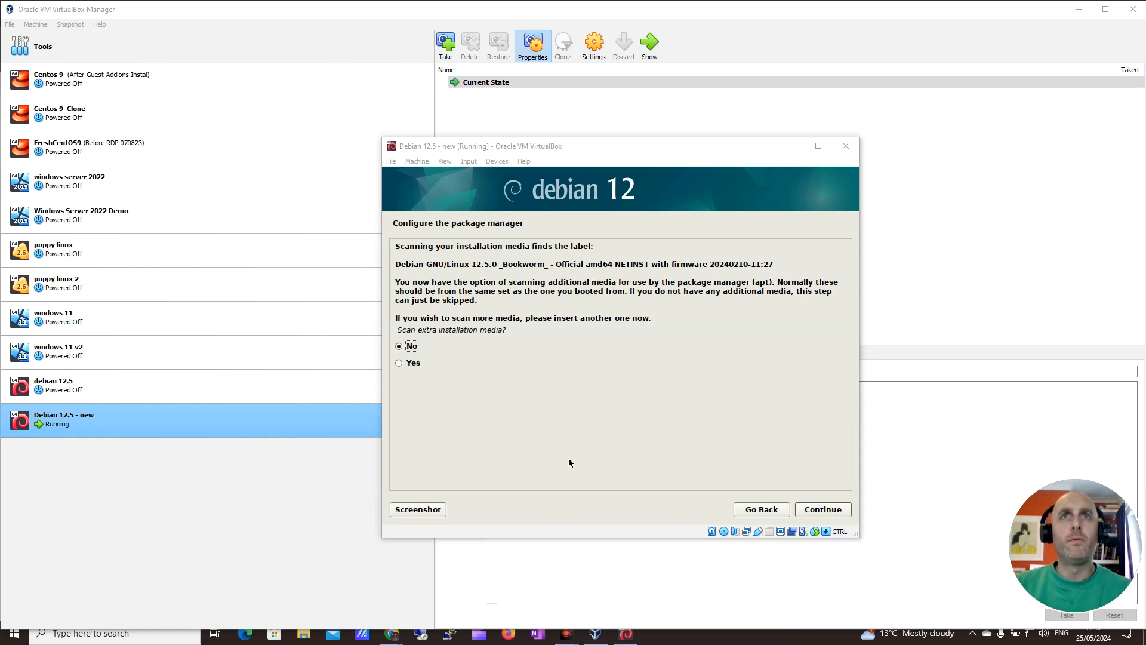
# Step: Configure the package manager without extra installation media, using the United Kingdom mirror deb.debian.org and no HTTP proxy
pyautogui.click(825, 511)
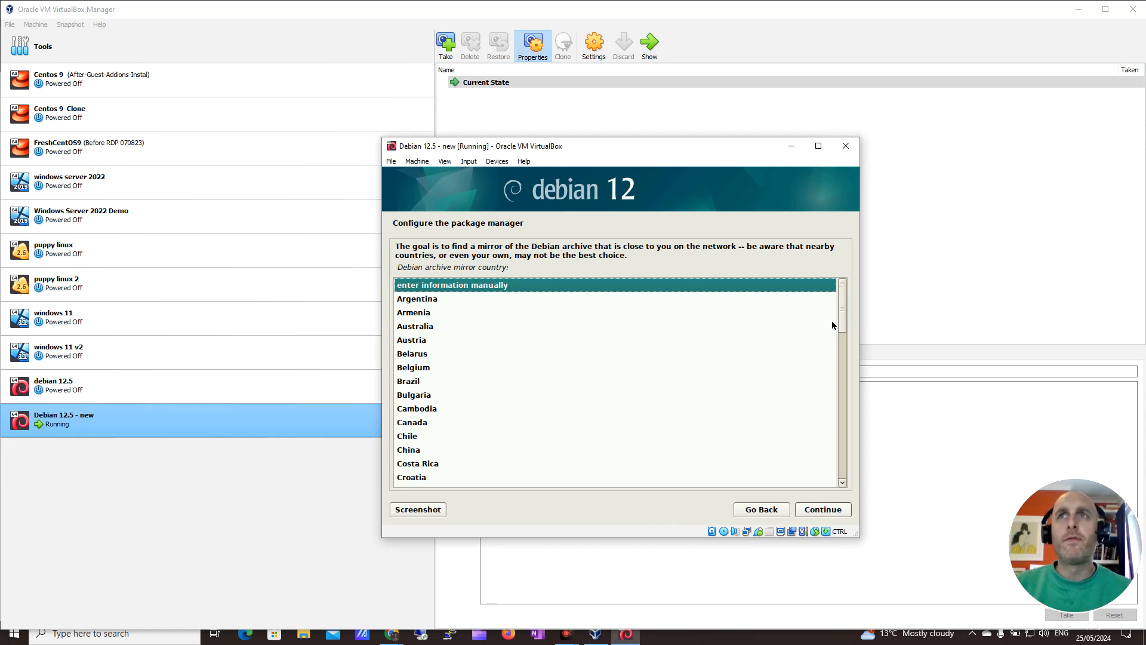
pyautogui.moveTo(844, 313); pyautogui.dragTo(837, 468)
pyautogui.click(449, 437)
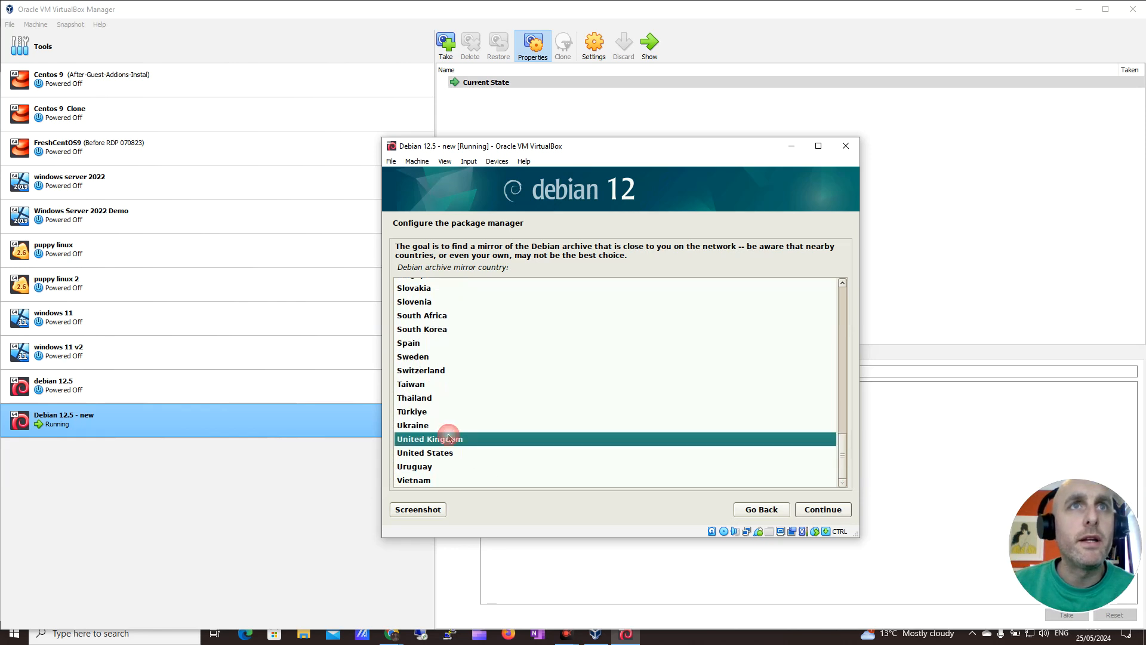
pyautogui.click(818, 512)
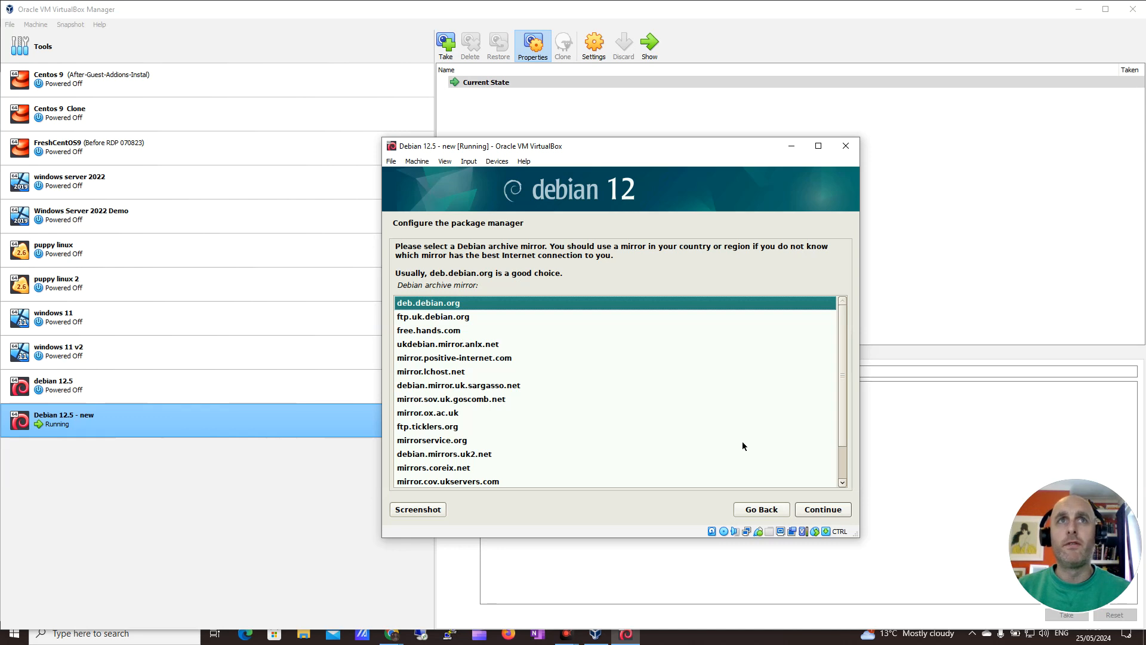
pyautogui.click(837, 512)
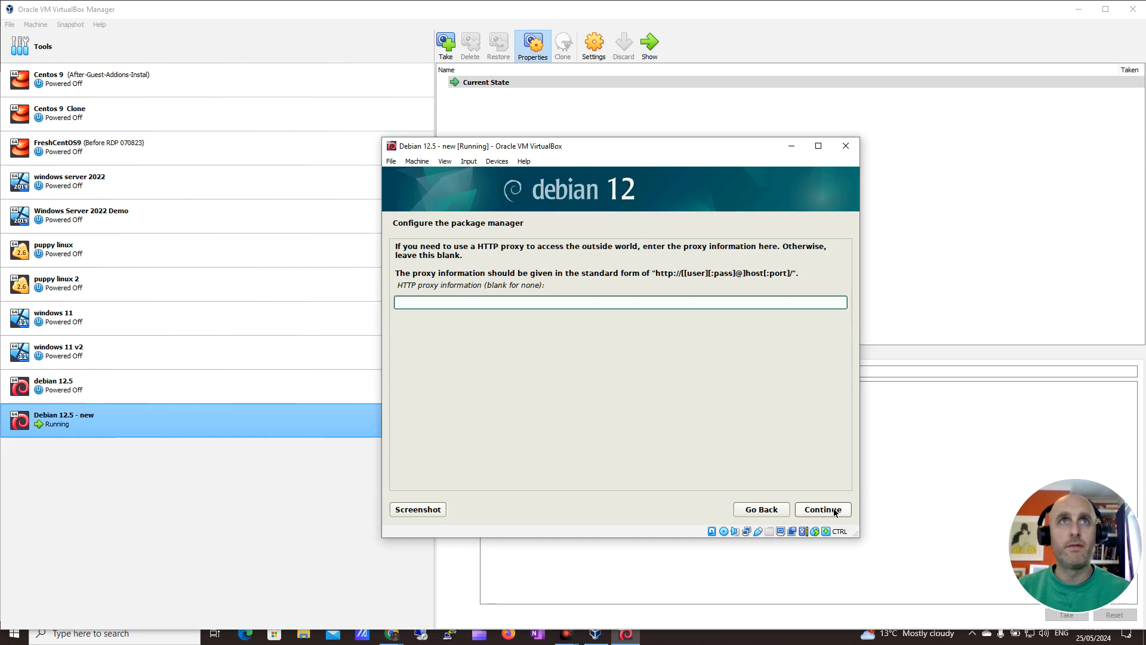
pyautogui.click(835, 511)
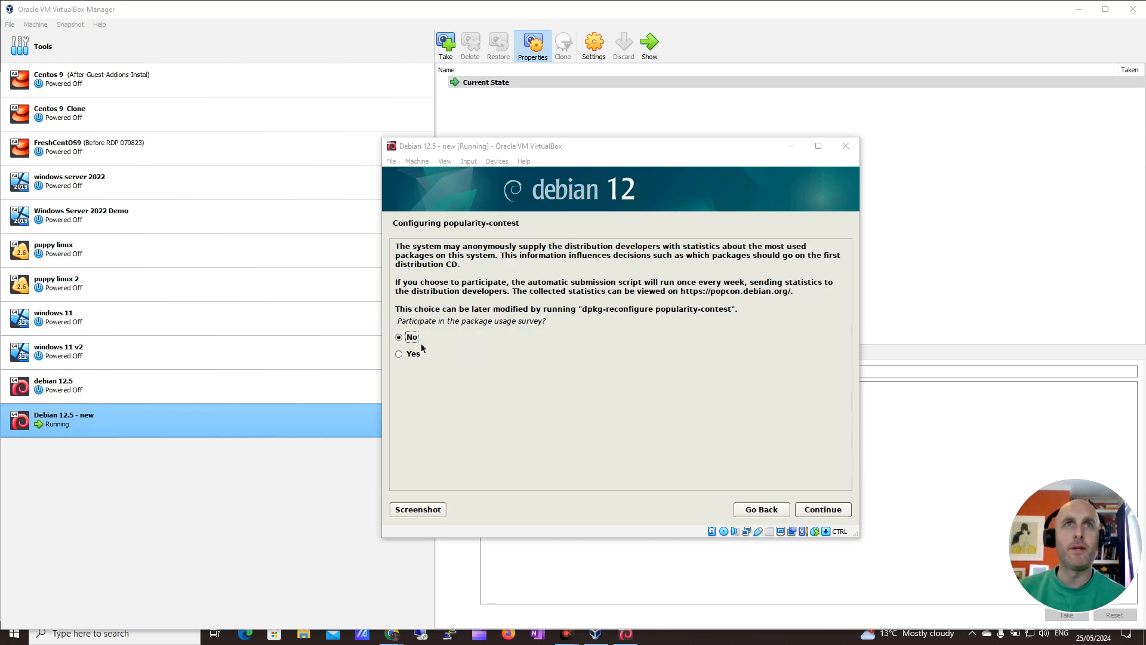
# Step: Decline the package usage survey and install the Debian desktop environment with GNOME and standard system utilities
pyautogui.click(828, 514)
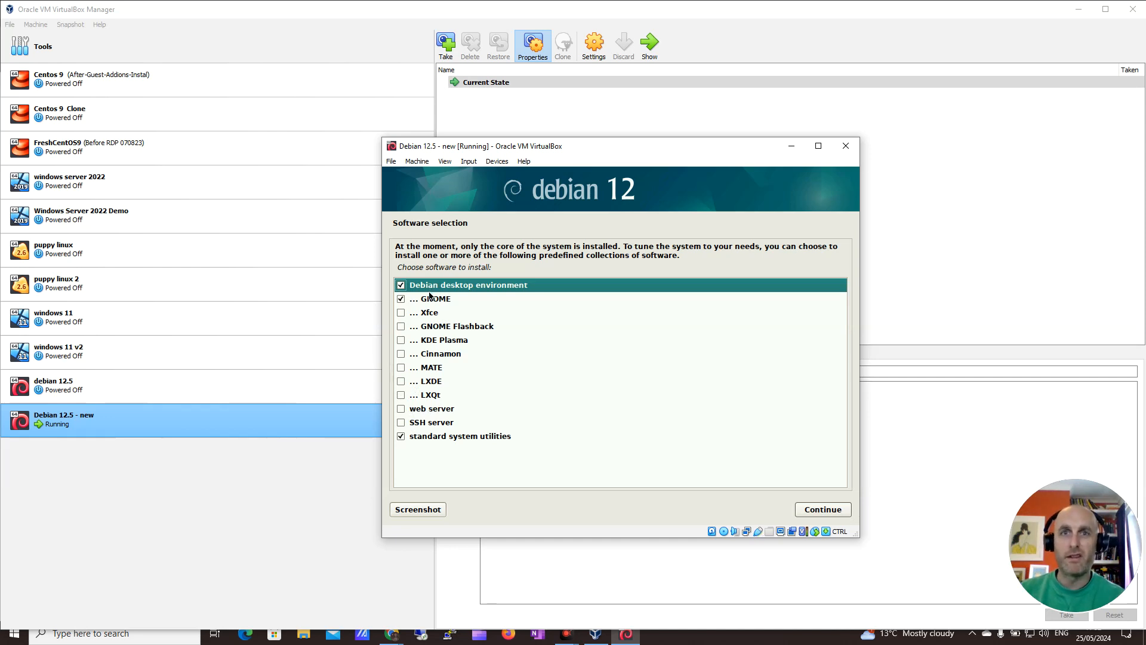
pyautogui.click(816, 509)
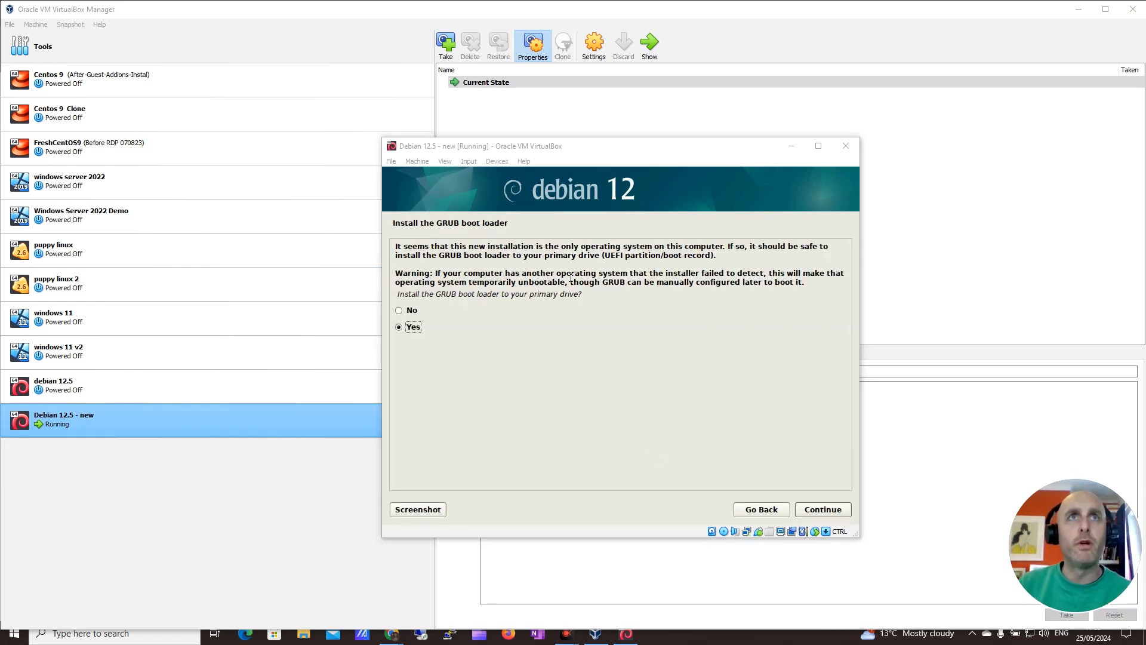
# Step: Install the GRUB boot loader to the primary drive on device /dev/sda
pyautogui.click(583, 418)
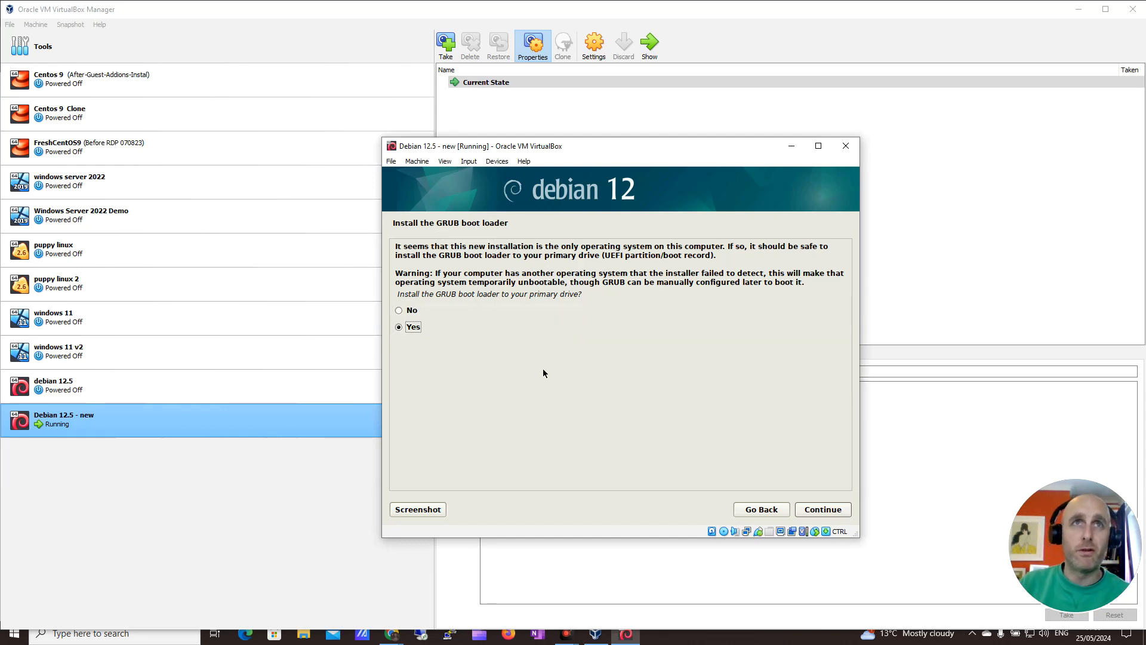
pyautogui.click(835, 511)
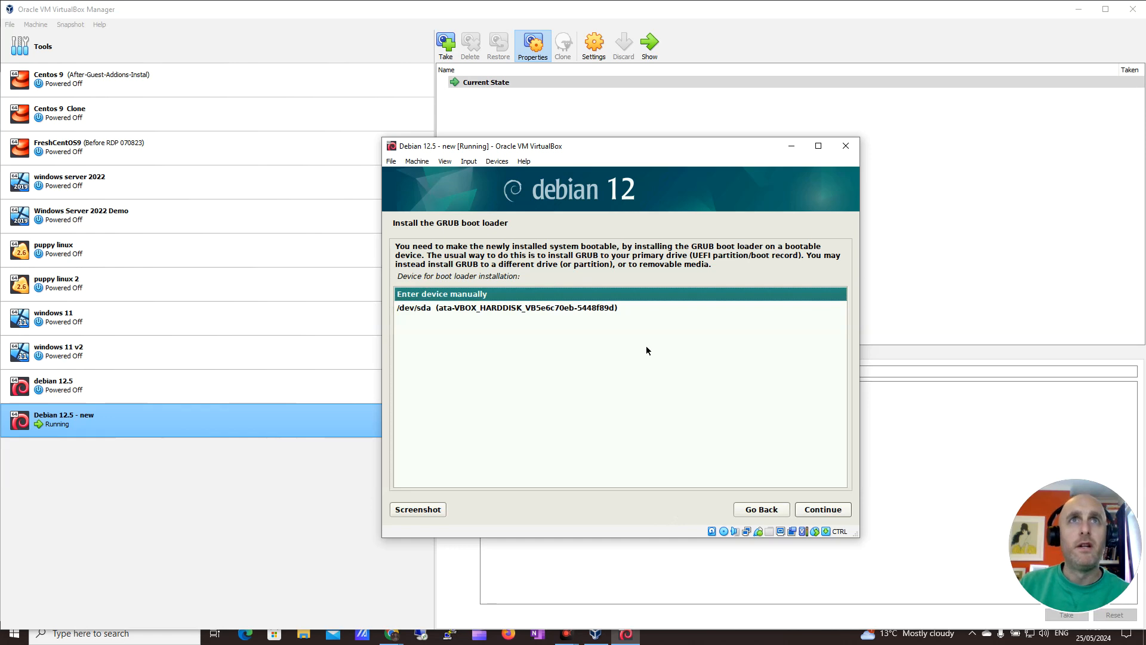
pyautogui.click(589, 309)
pyautogui.click(821, 511)
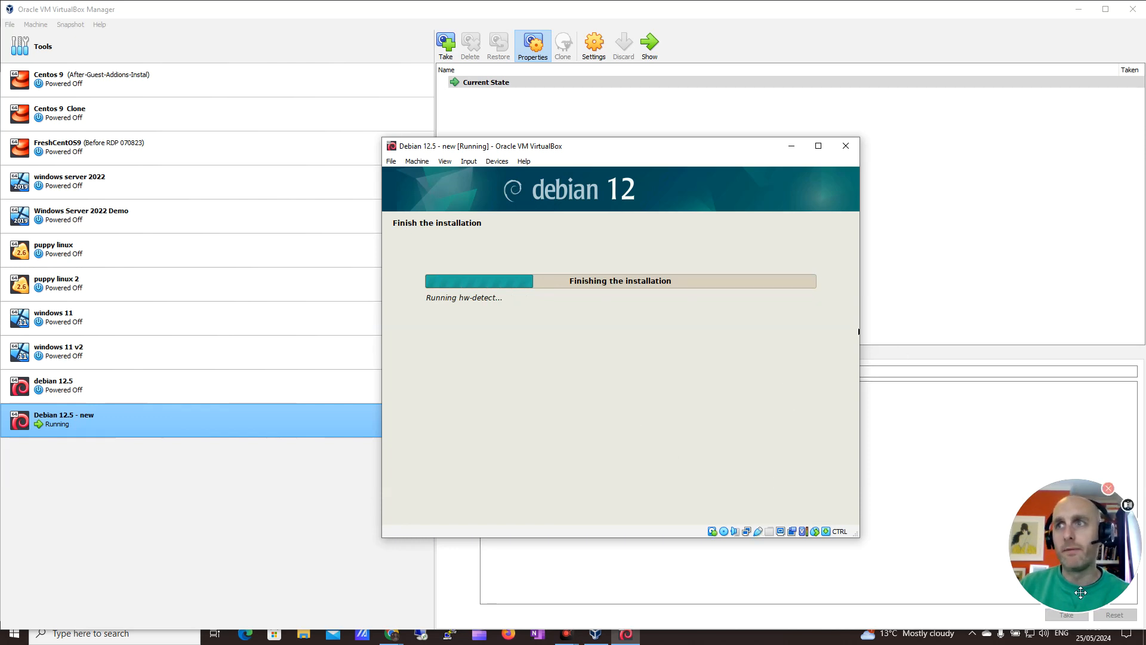
# Step: Reboot into the new system, let the machine capture the mouse and keyboard, and boot the Debian GNU/Linux entry from GRUB
pyautogui.click(1098, 585)
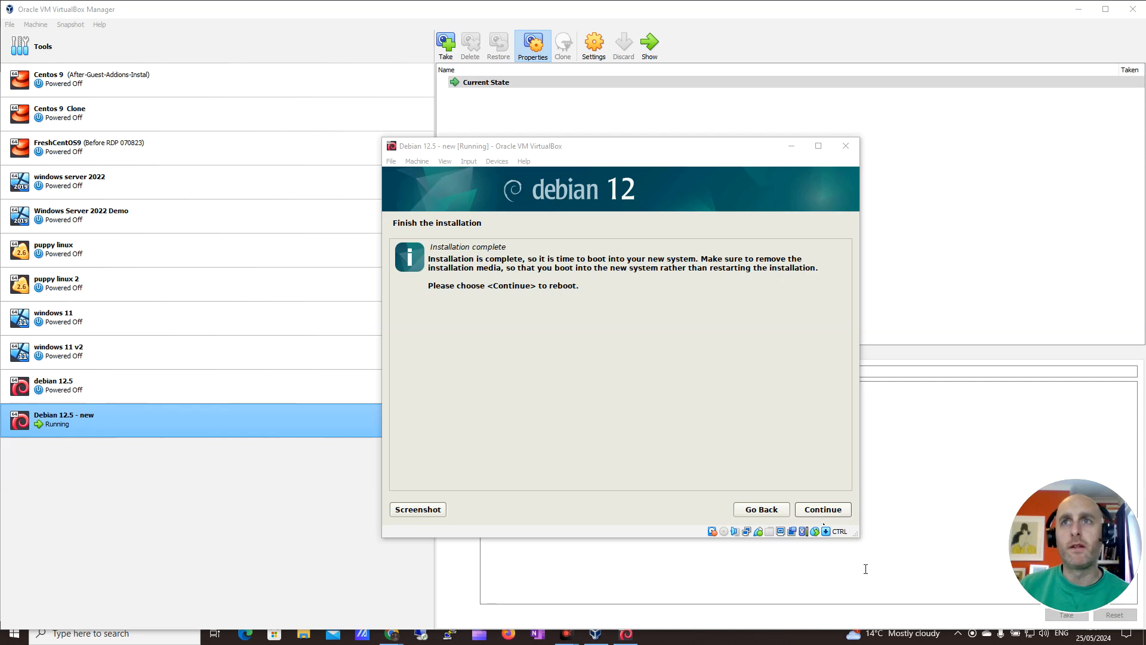
pyautogui.click(831, 509)
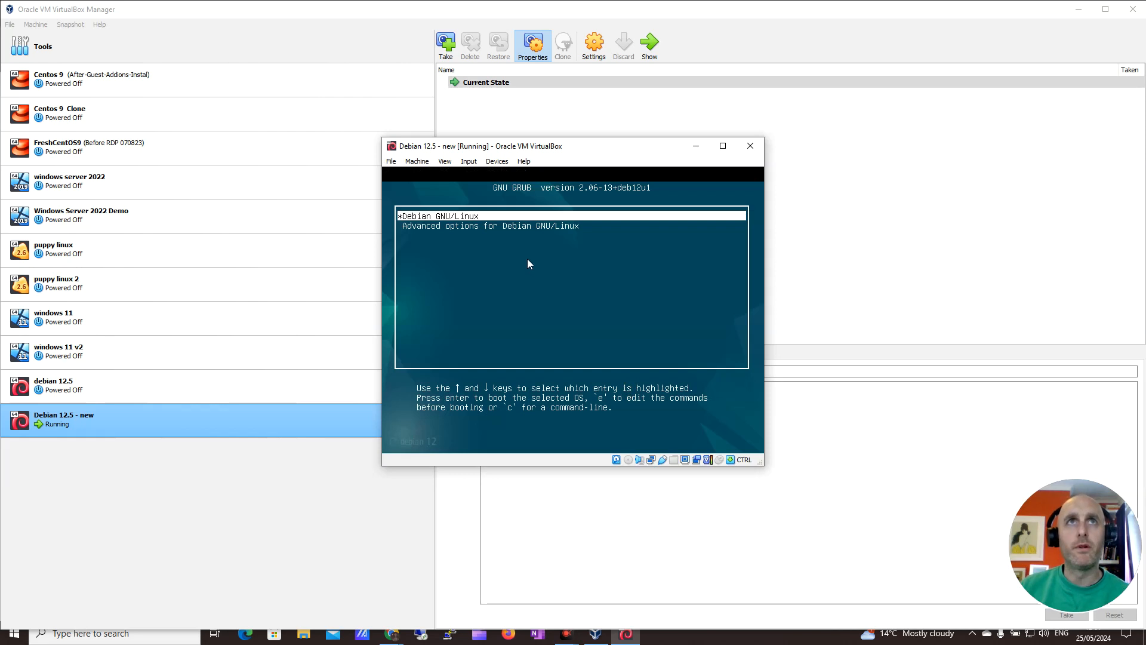
pyautogui.click(518, 231)
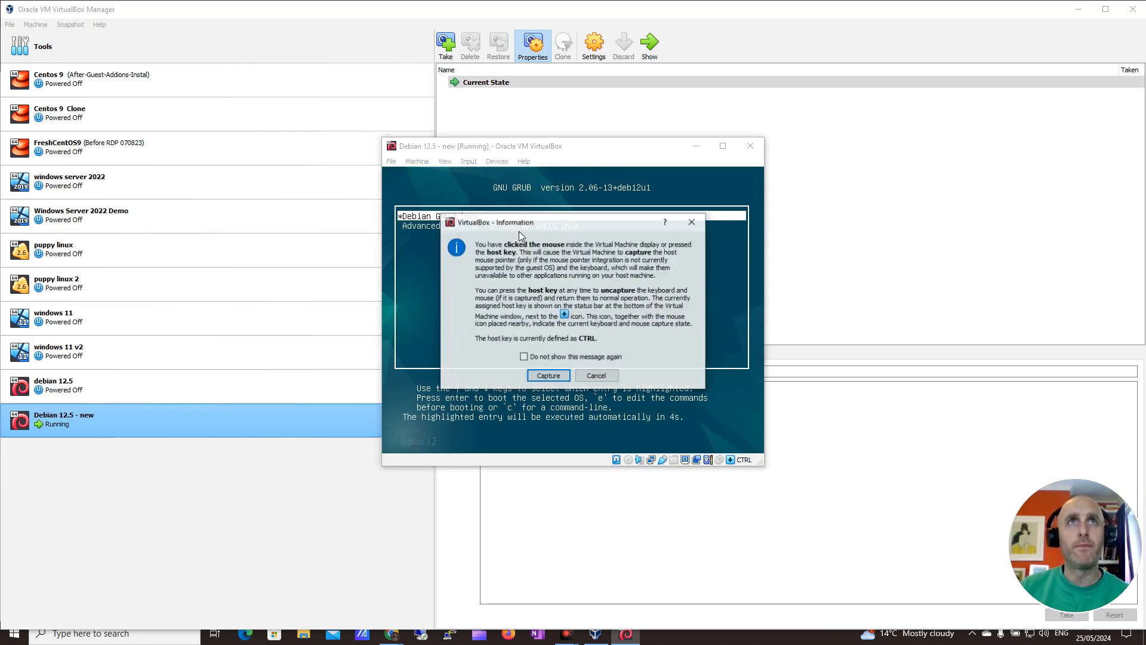
pyautogui.click(548, 376)
pyautogui.press('Up')
pyautogui.press('Return')
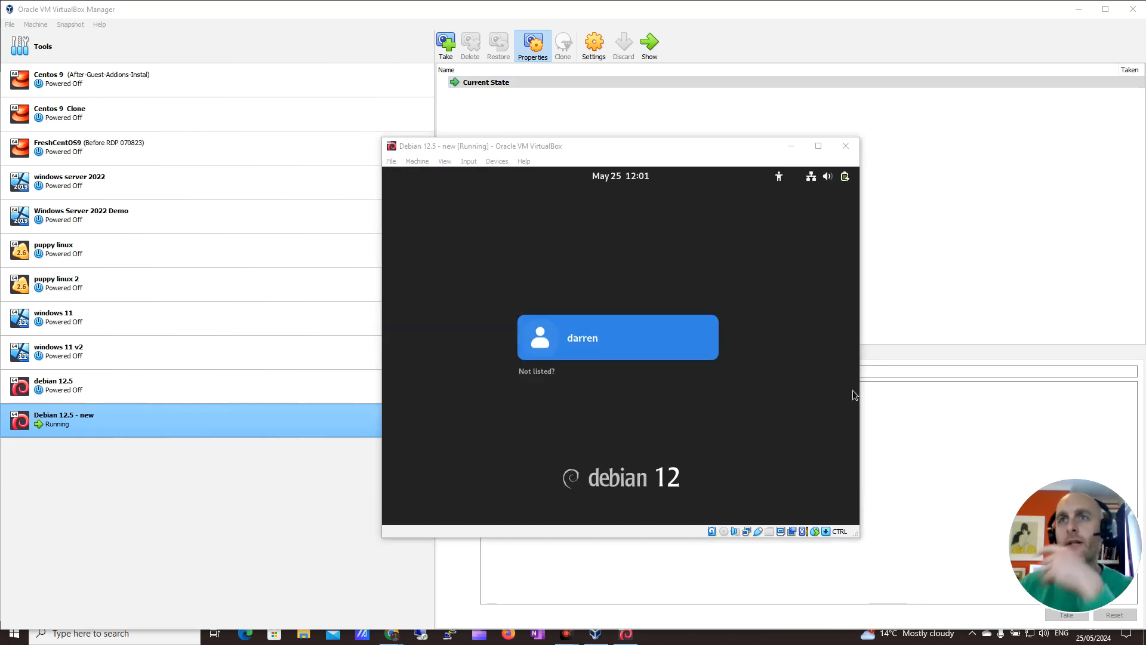
# Step: Log in to the Debian desktop by selecting the user account and entering its password
pyautogui.click(647, 315)
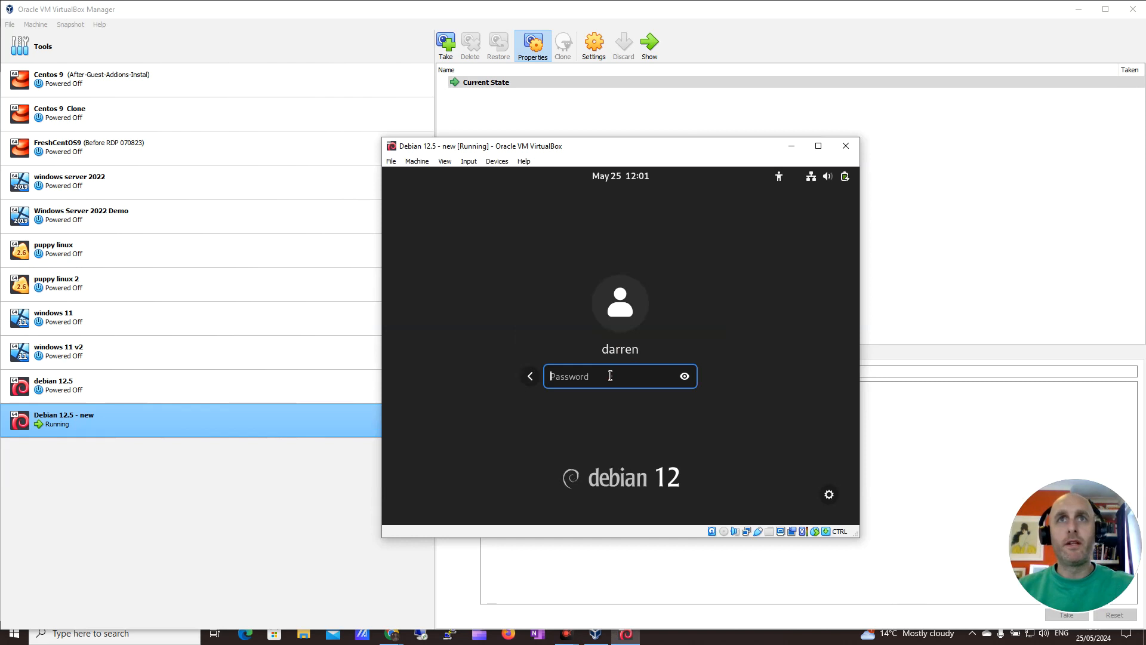
pyautogui.write('*******')
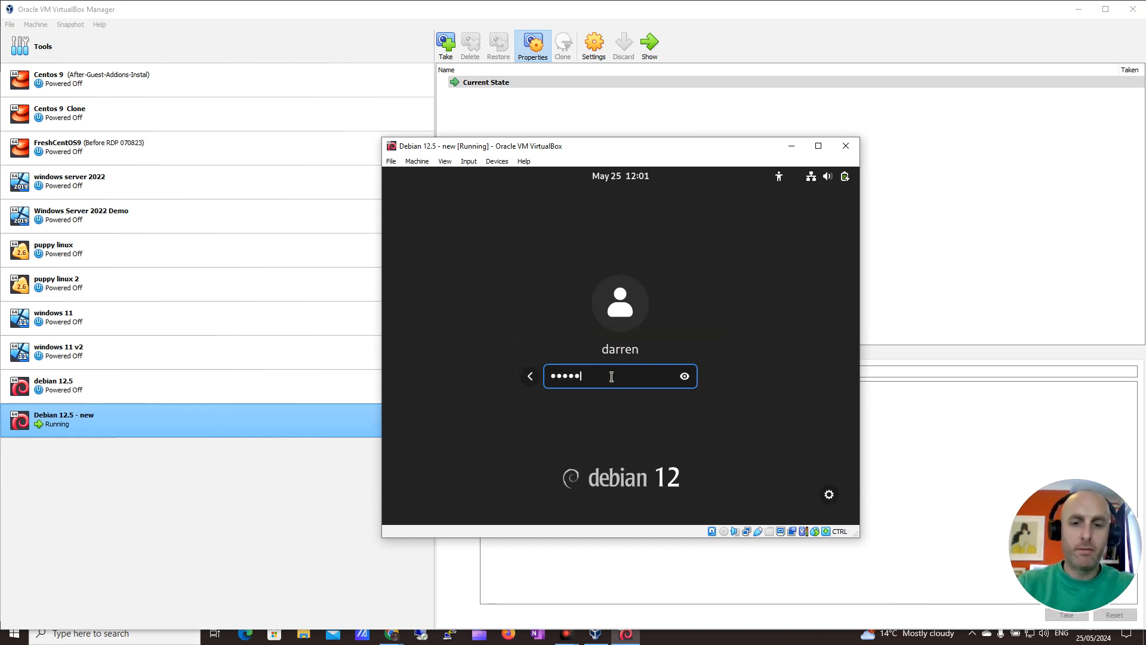
pyautogui.press('Return')
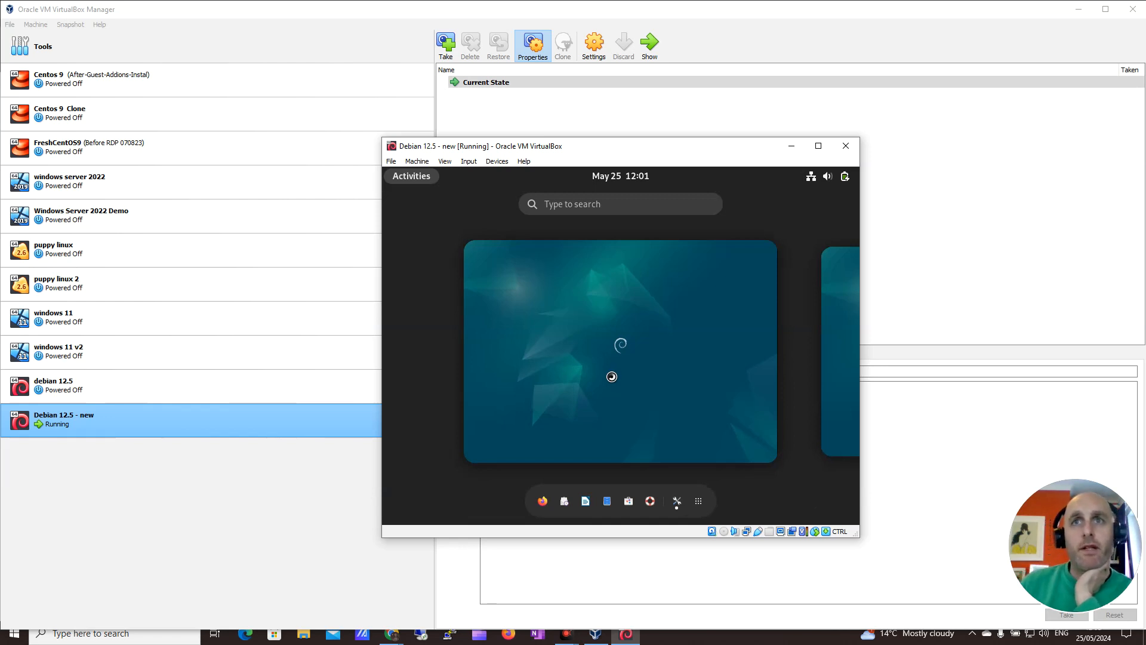
# Step: Complete the Initial Setup with English, the Irish keyboard layout and Location Services on, and start using Debian GNU/Linux
pyautogui.click(538, 340)
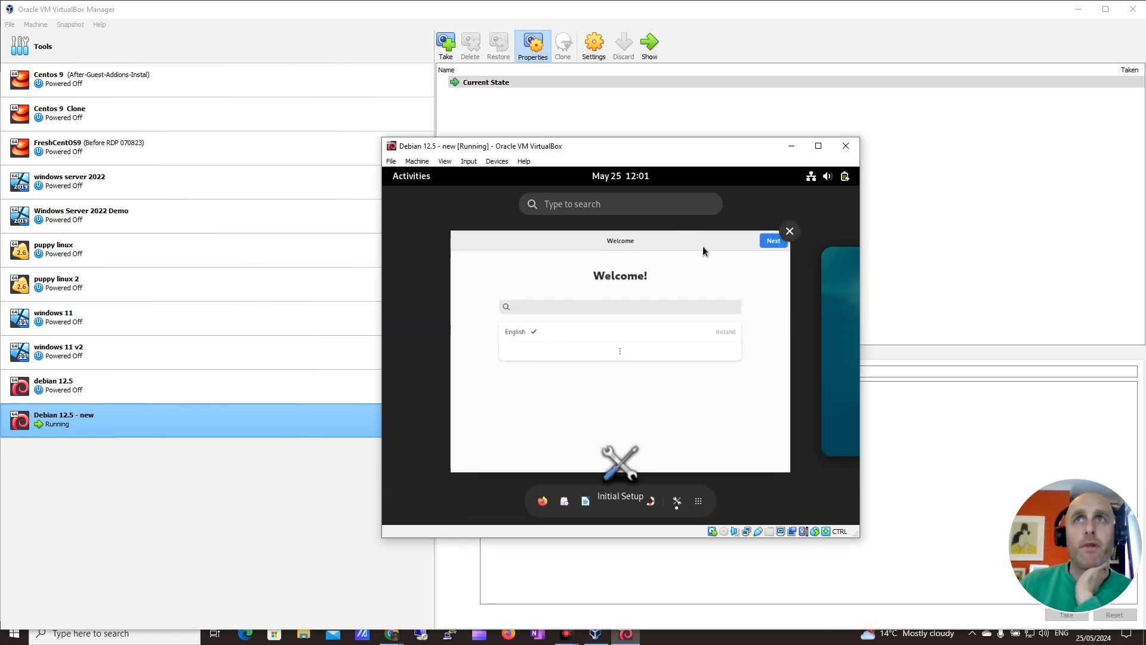
pyautogui.click(828, 201)
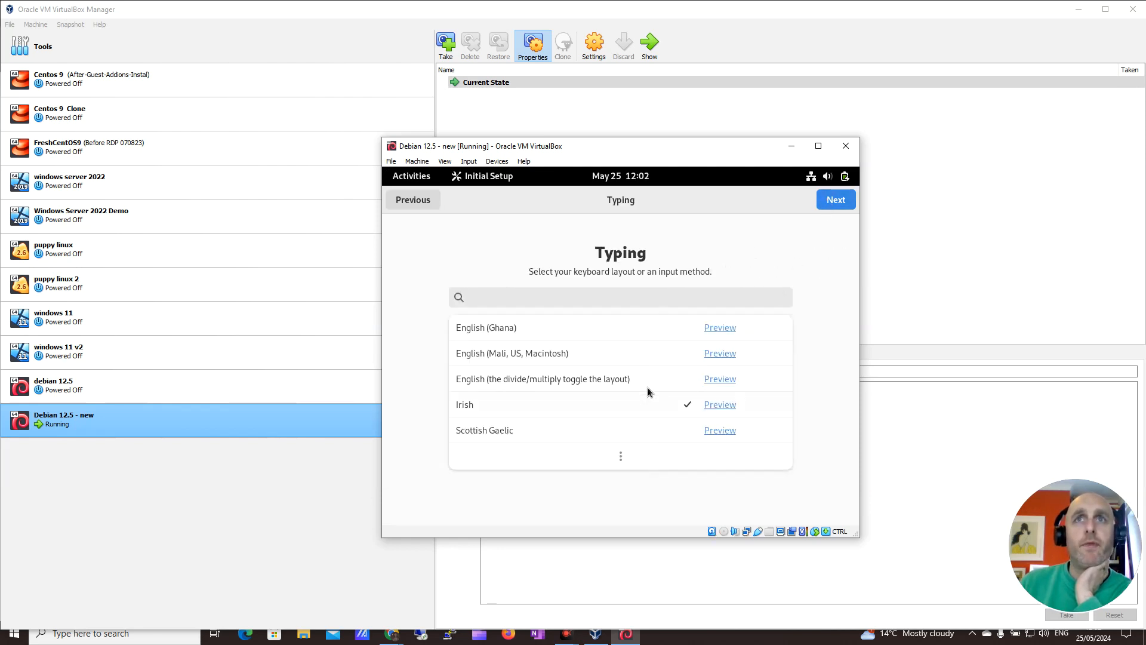
pyautogui.click(829, 203)
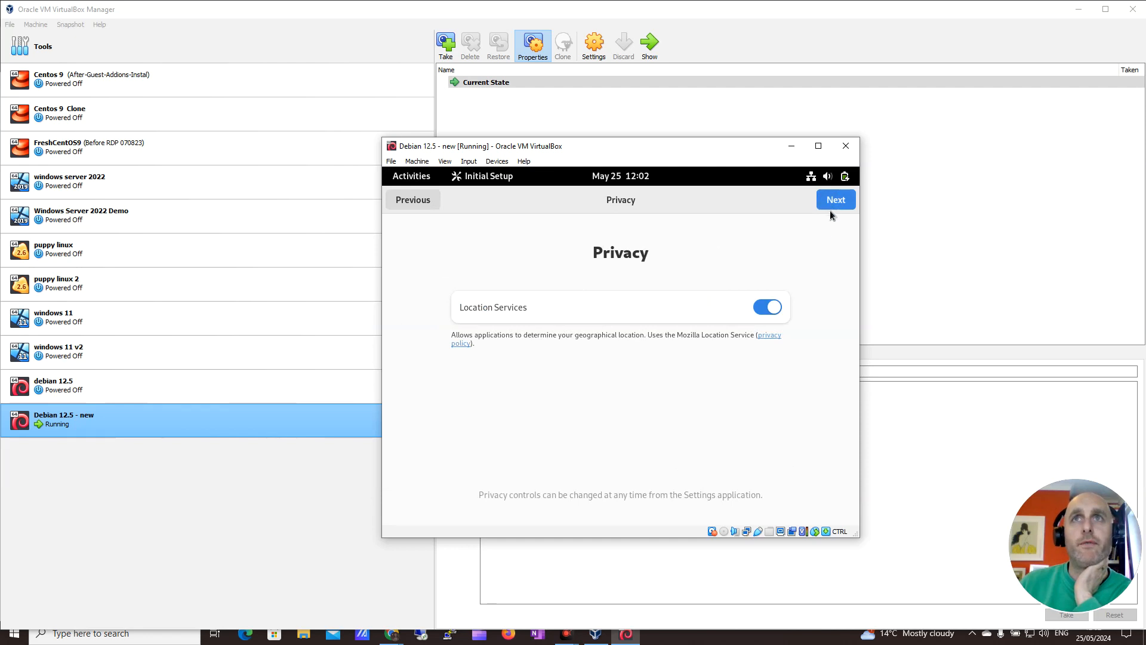
pyautogui.click(835, 202)
pyautogui.click(836, 200)
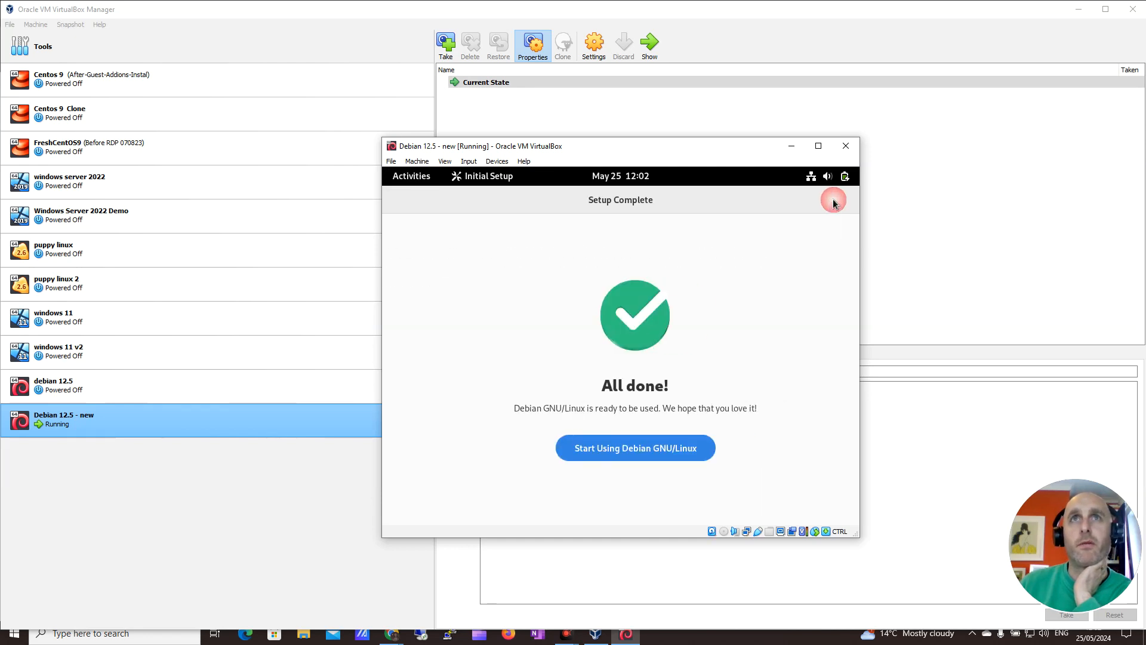
pyautogui.click(661, 446)
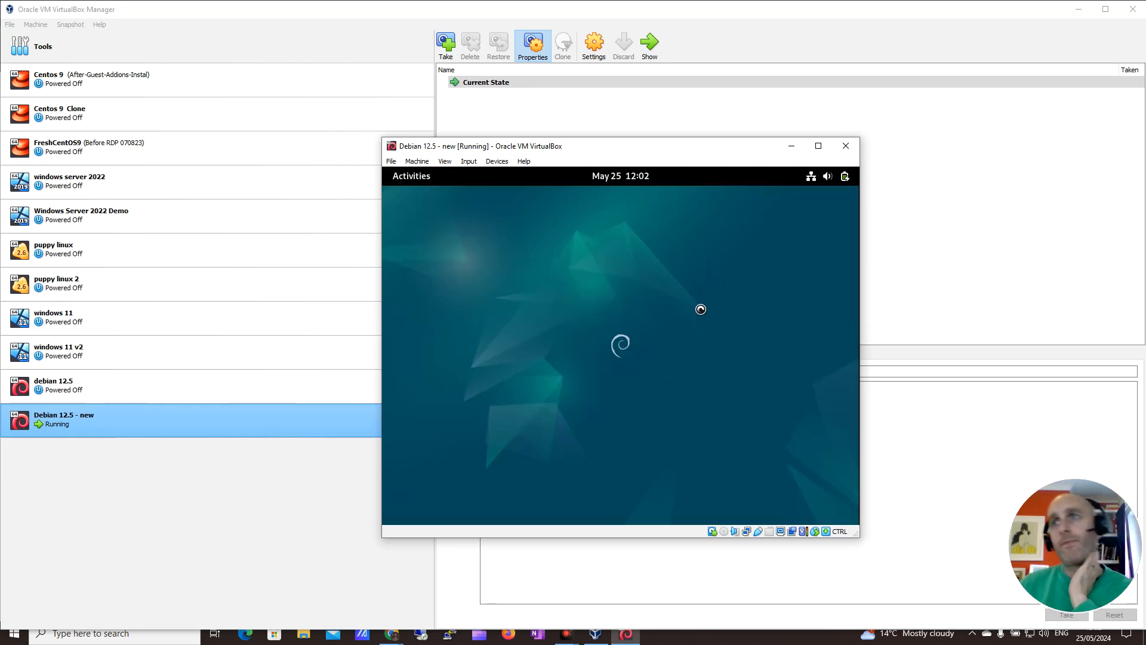